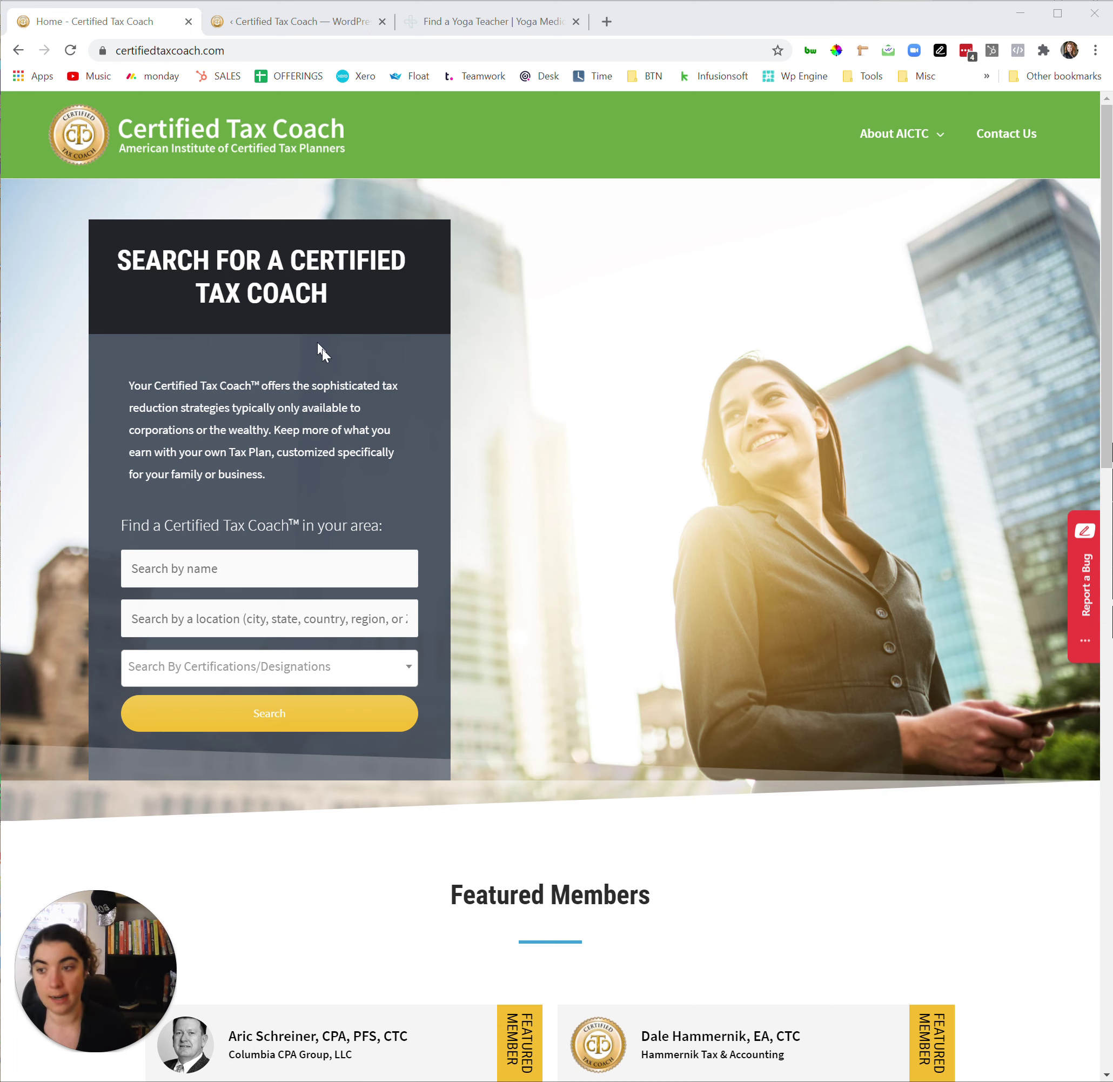
Step: On the Yoga Medicine site, search for teachers near Beverly Hills, CA 90210
left_click(467, 21)
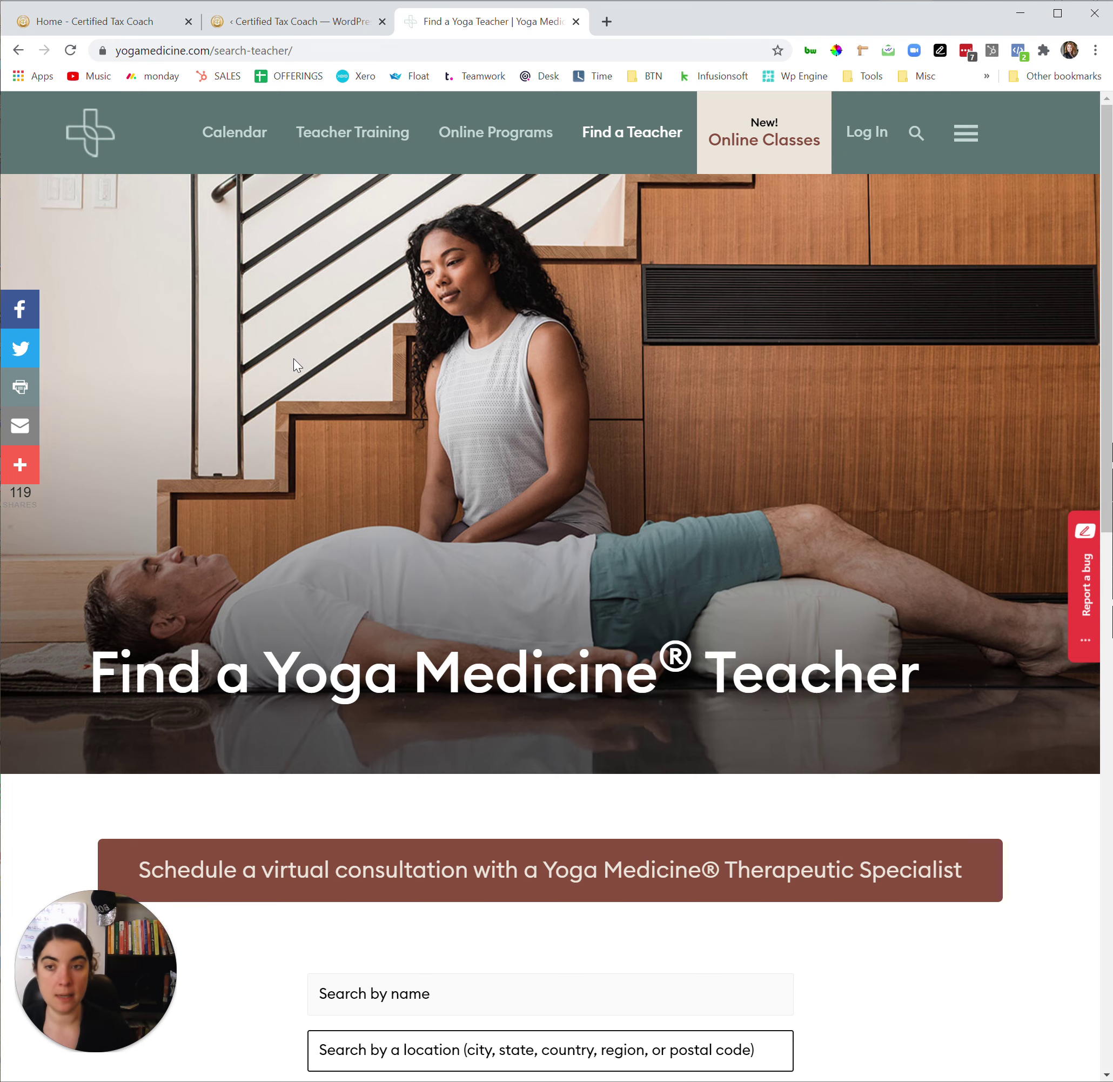
scroll(294, 358, "down", 4)
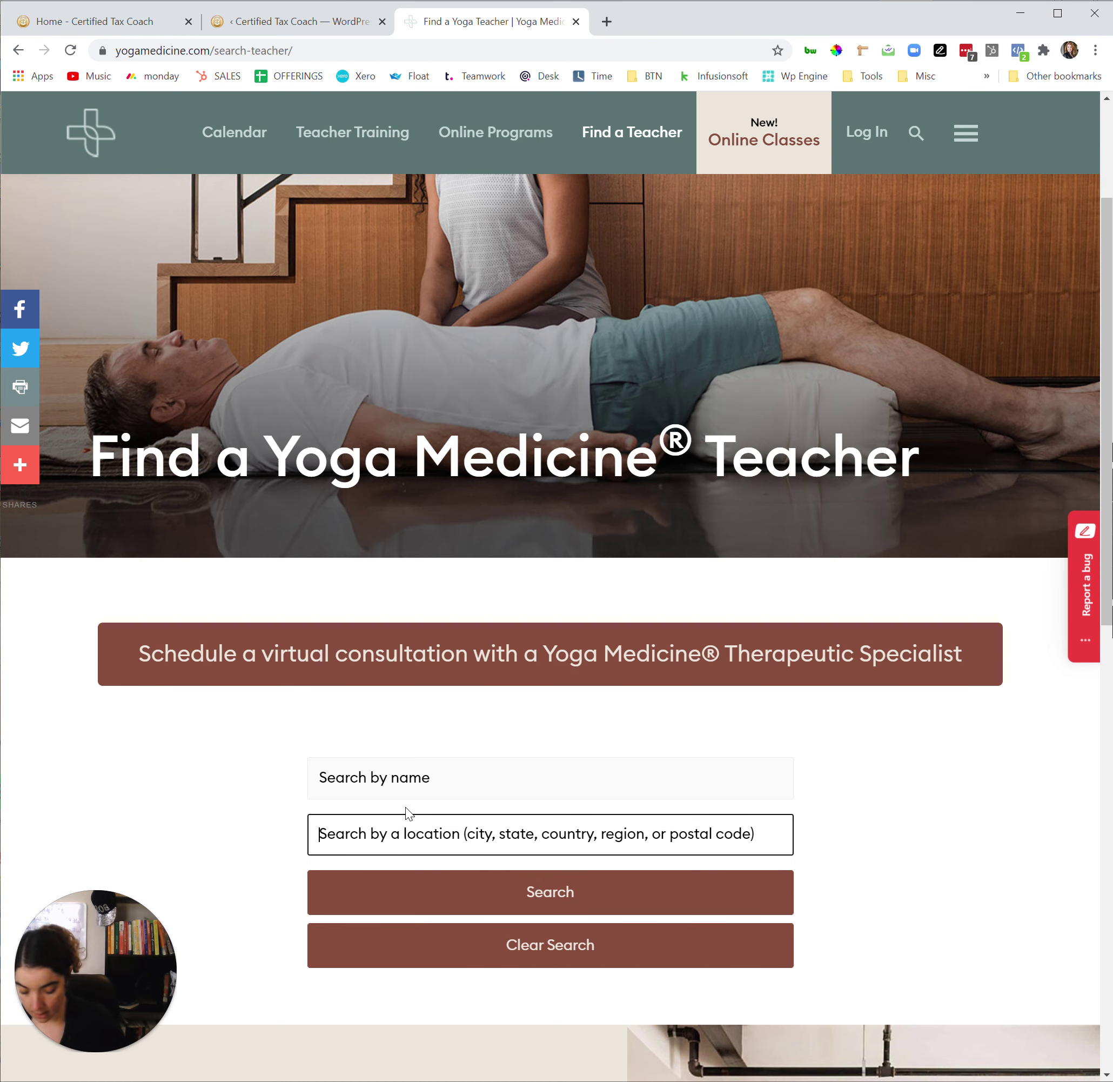
type("910")
key("BackSpace")
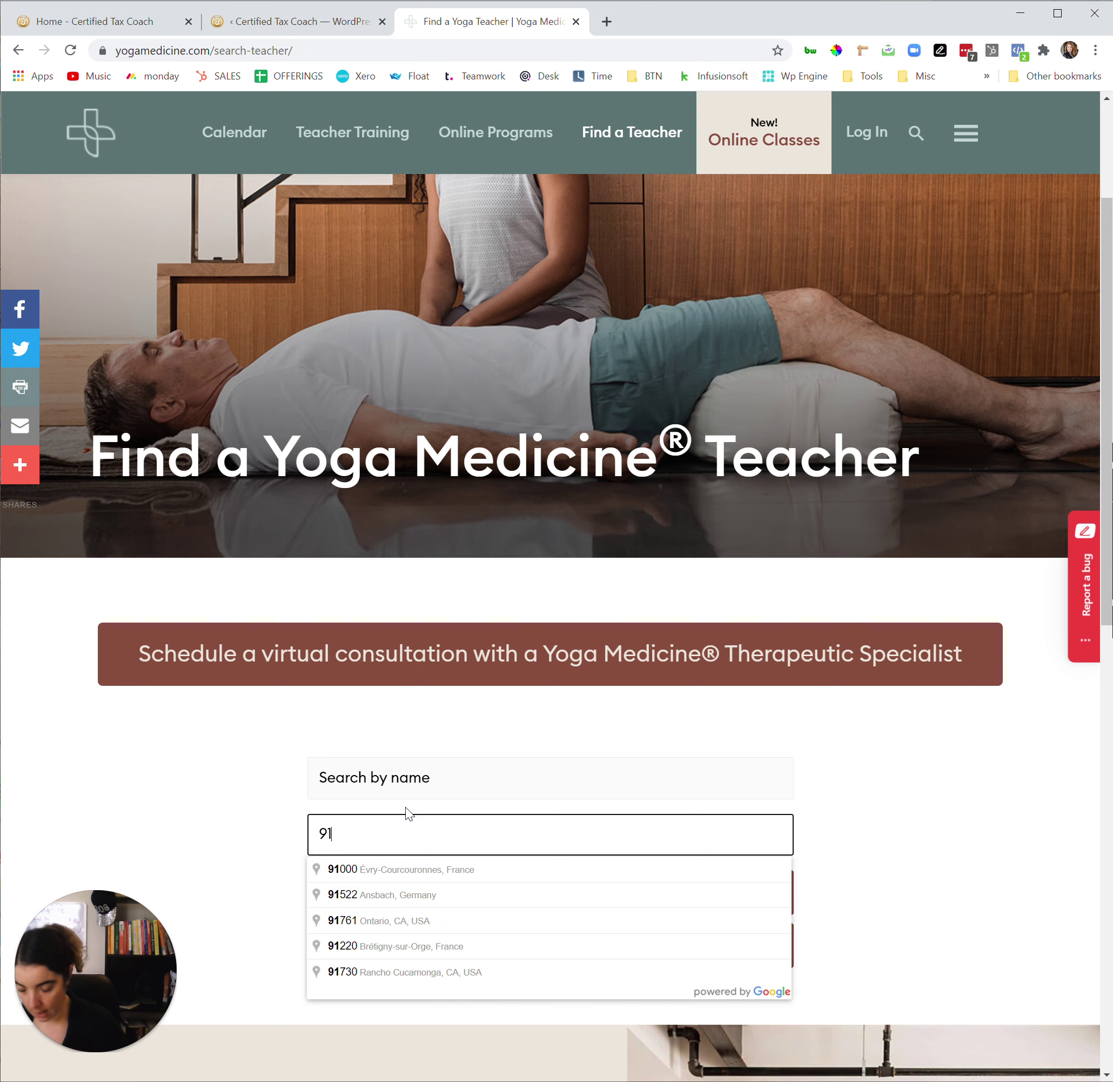
key("BackSpace")
type("0210")
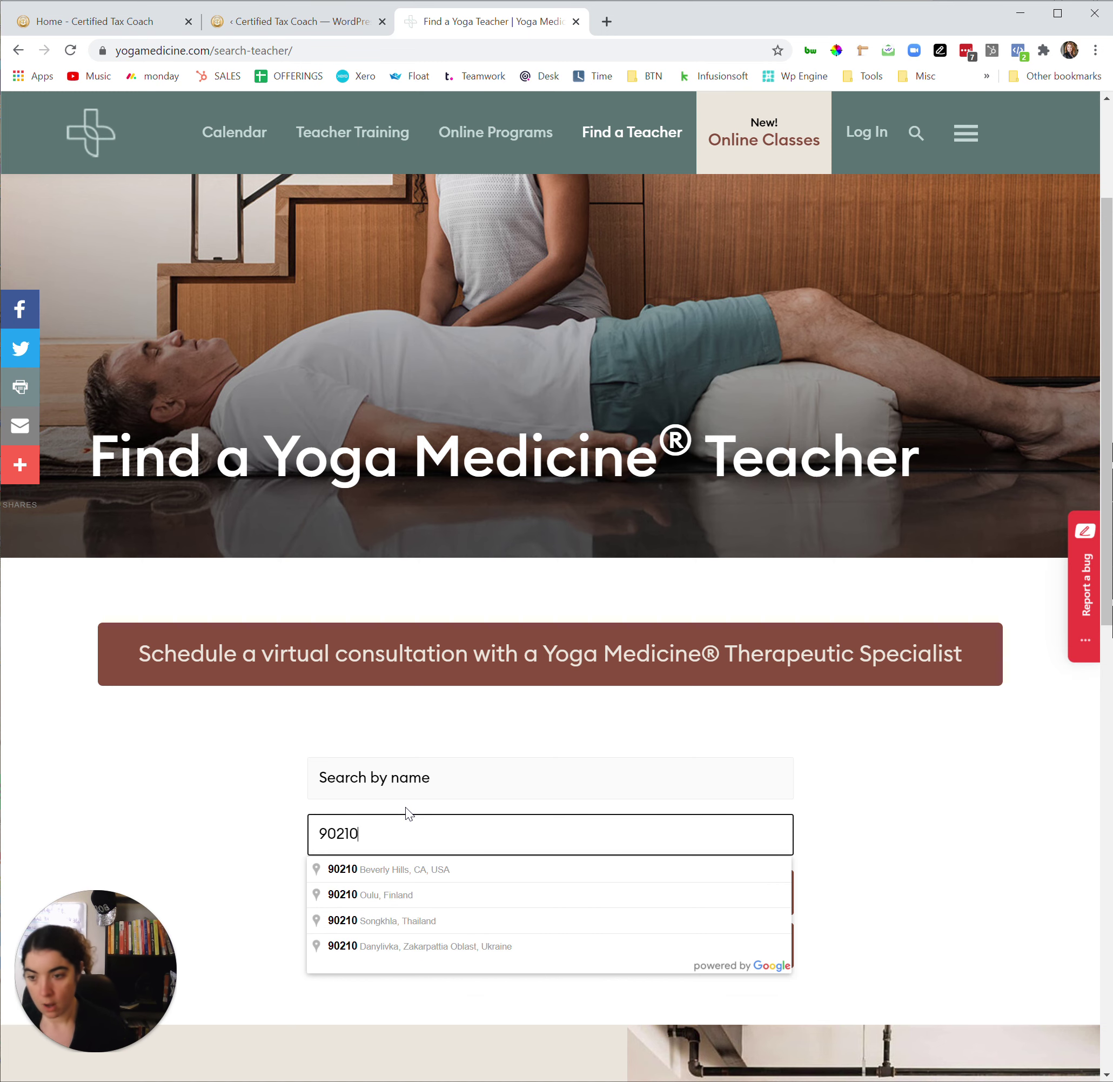
left_click(411, 879)
left_click(494, 903)
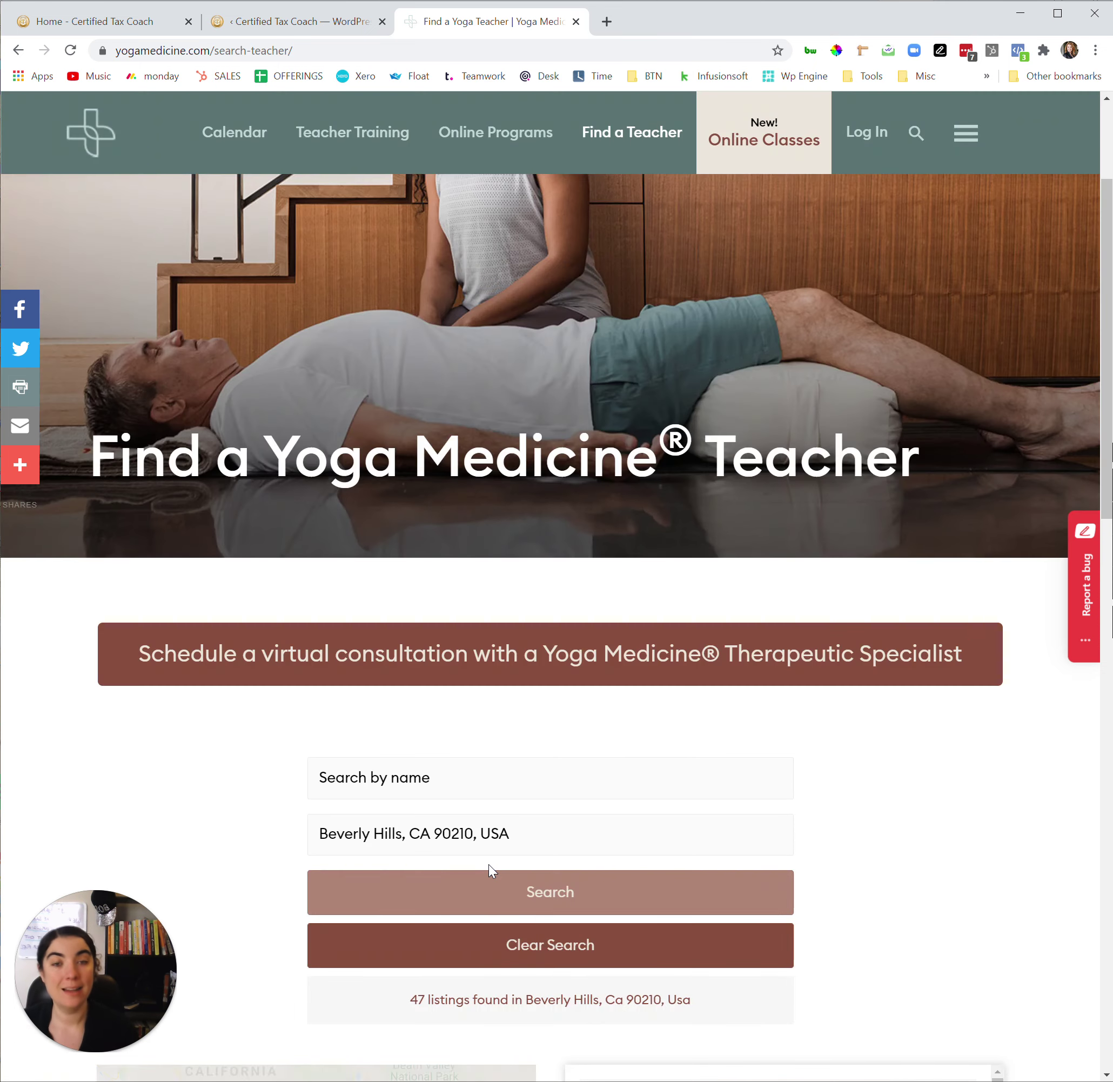
Step: Scroll through the 47 teacher listings, then return to the Certified Tax Coach homepage
scroll(586, 745, "down", 7)
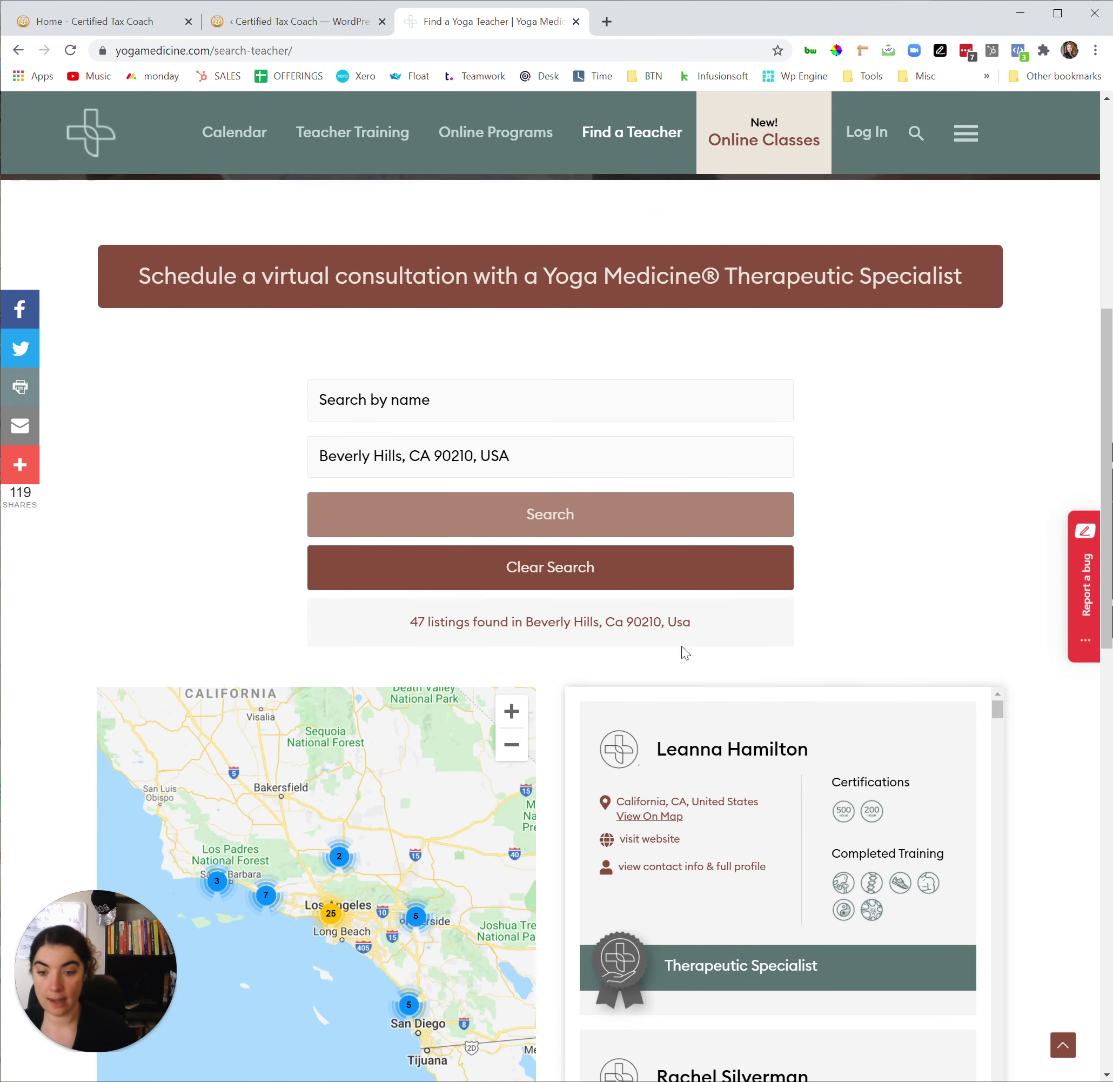
scroll(882, 558, "down", 3)
scroll(817, 663, "down", 3)
scroll(816, 664, "down", 8)
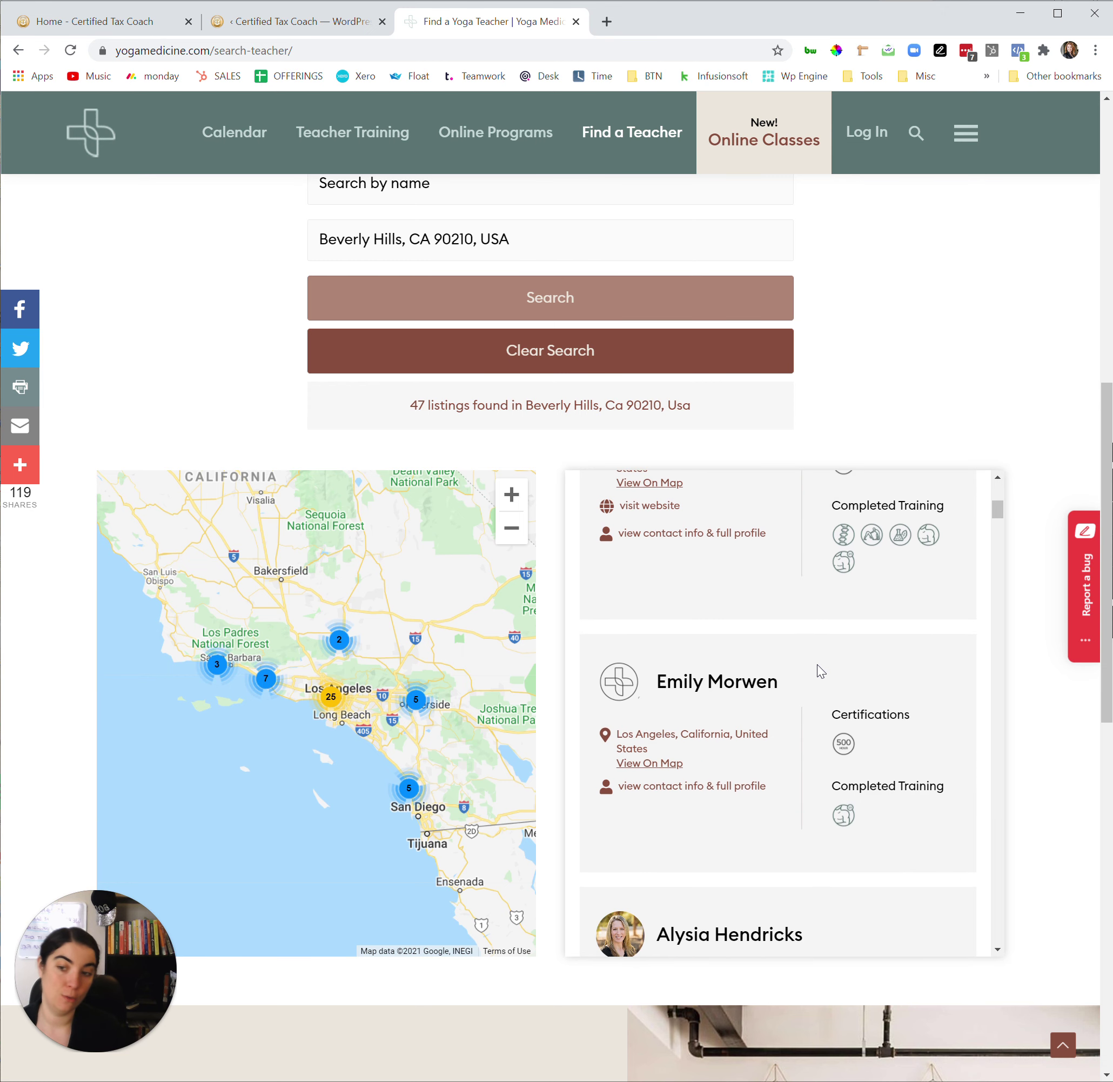
scroll(816, 664, "down", 6)
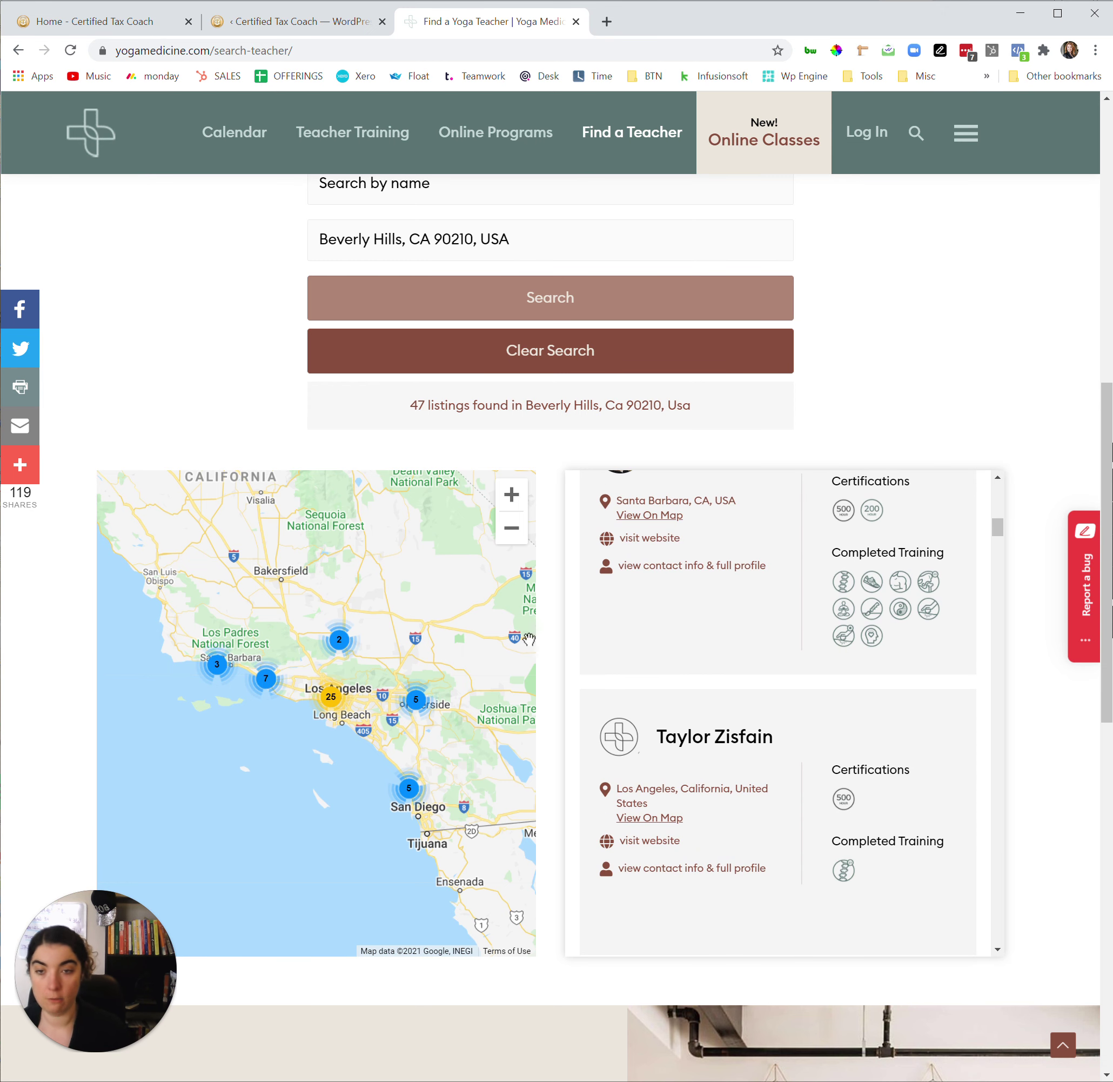
left_click(69, 22)
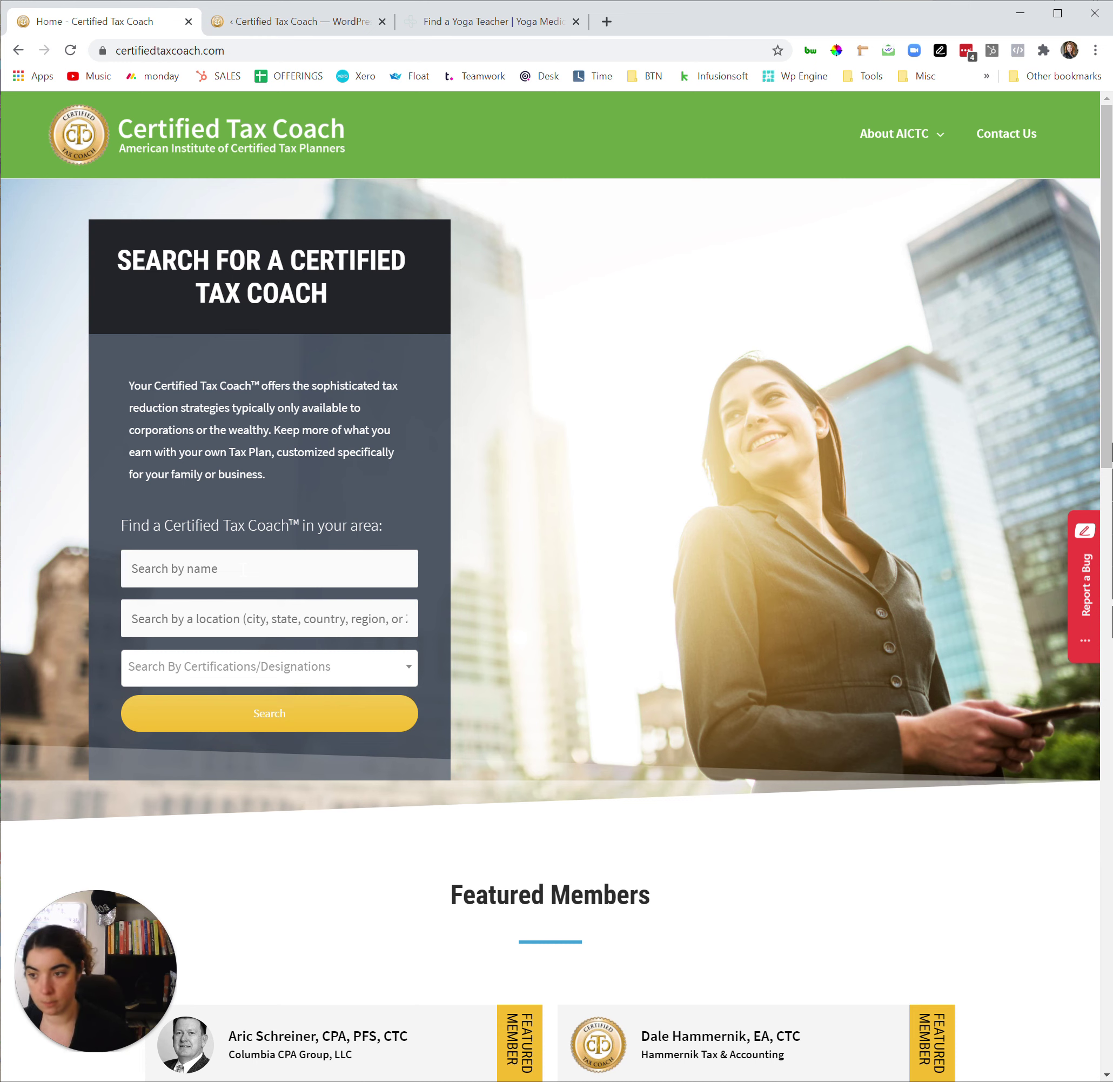
Step: Check the name and location search fields, then open the Certifications/Designations filter list
left_click(242, 570)
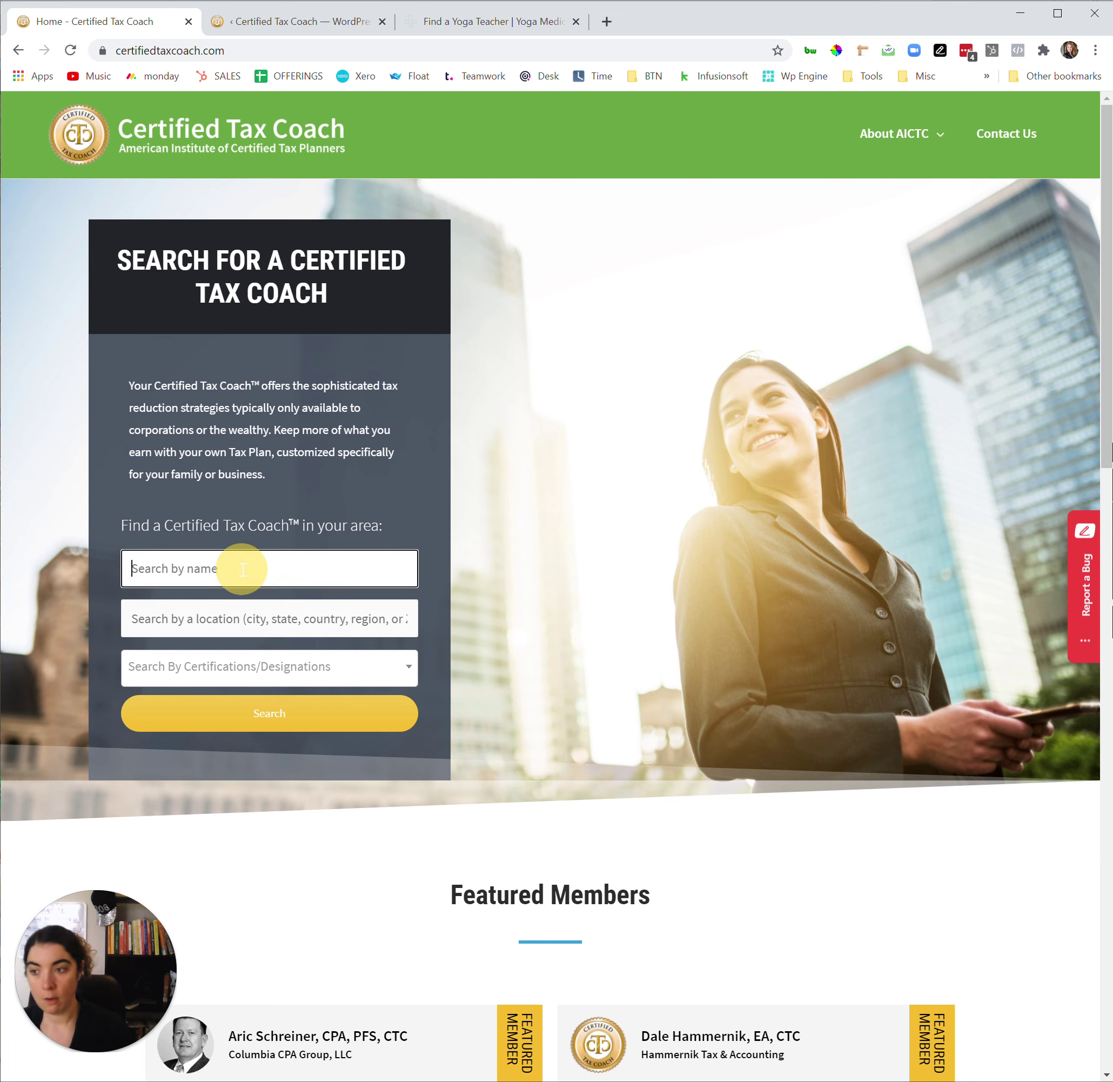
left_click(246, 618)
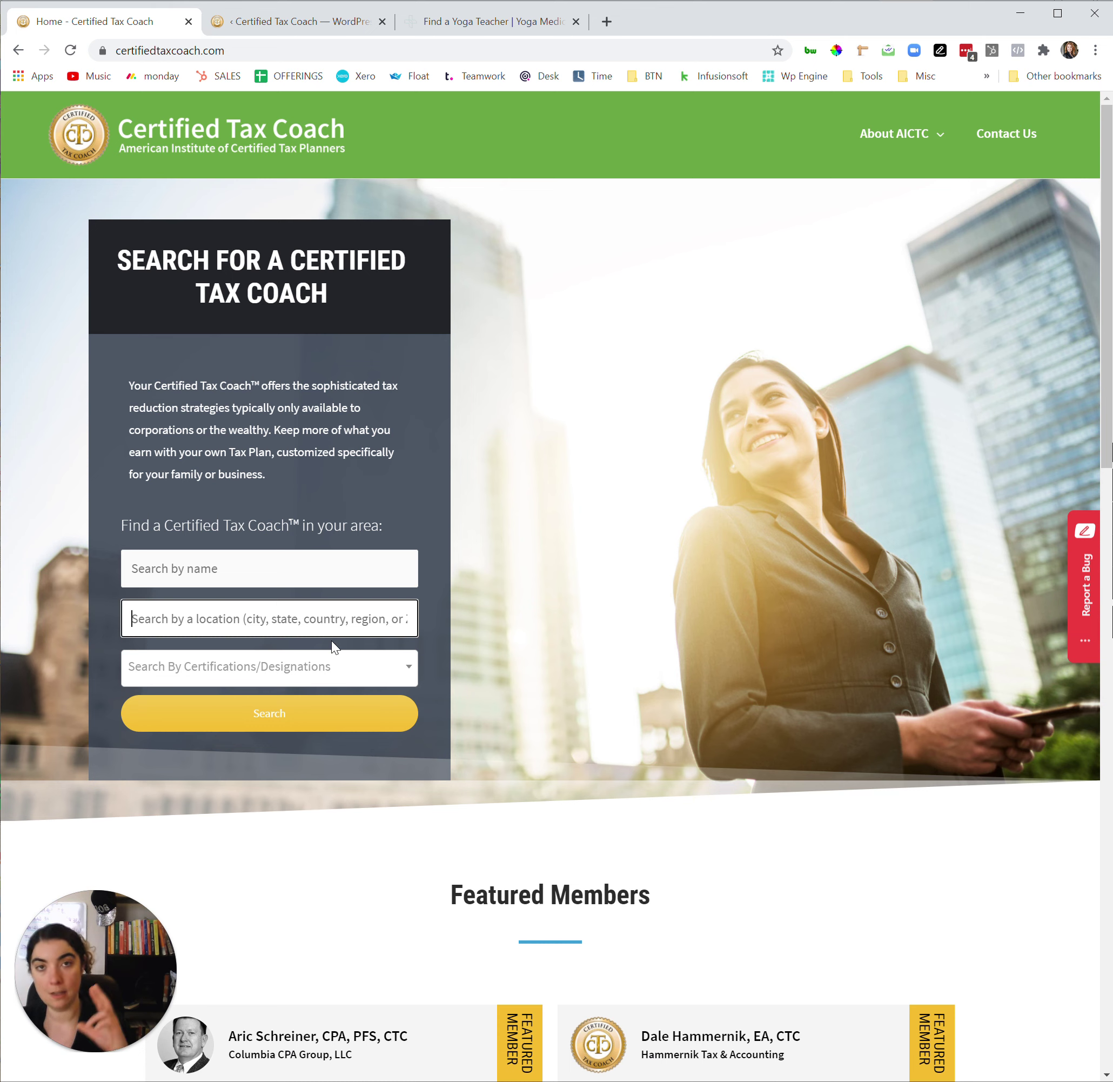
left_click(340, 670)
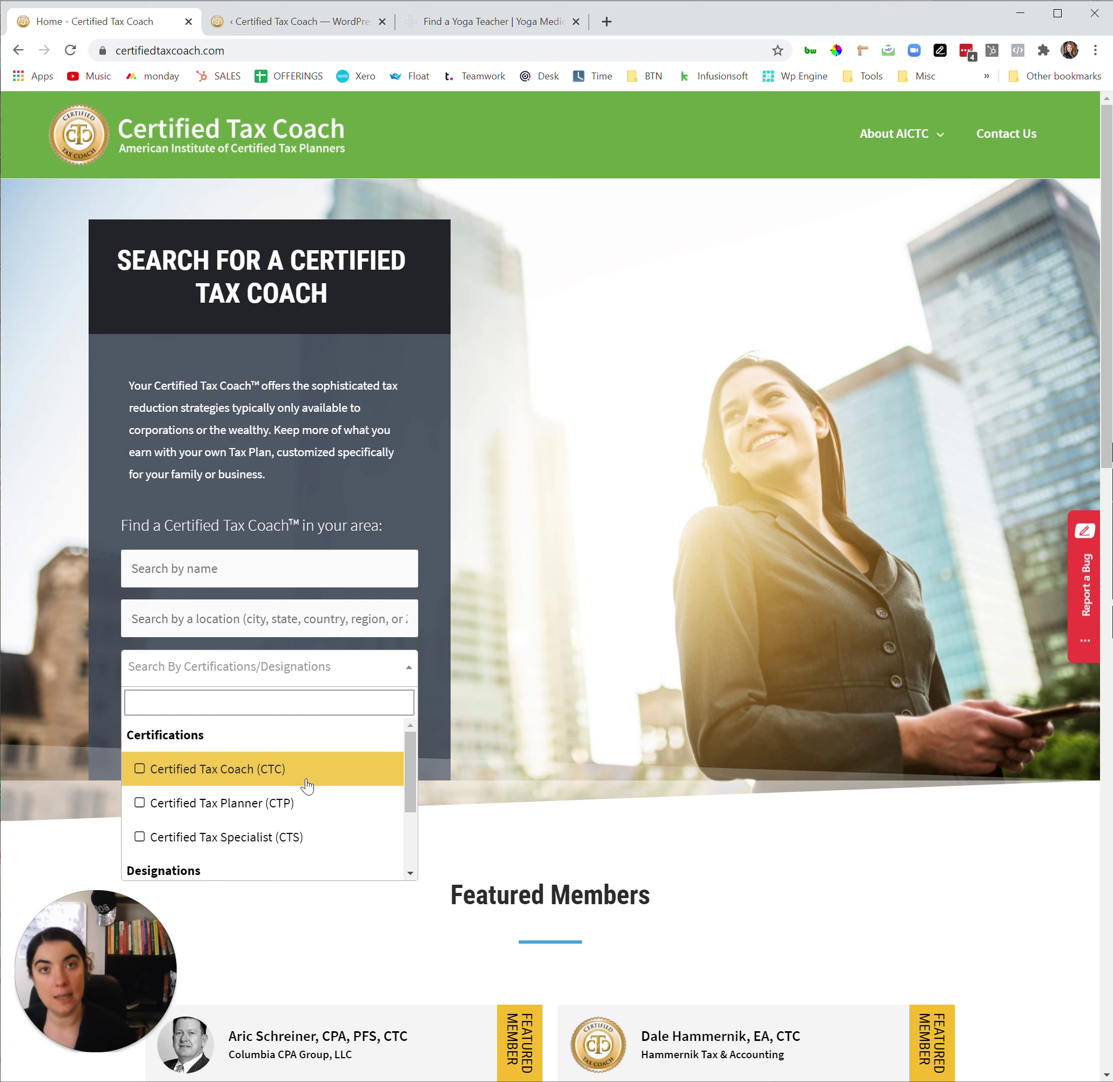
Step: Scroll down to the Designations options, then close the certification filter list
scroll(307, 785, "down", 1)
scroll(225, 791, "down", 3)
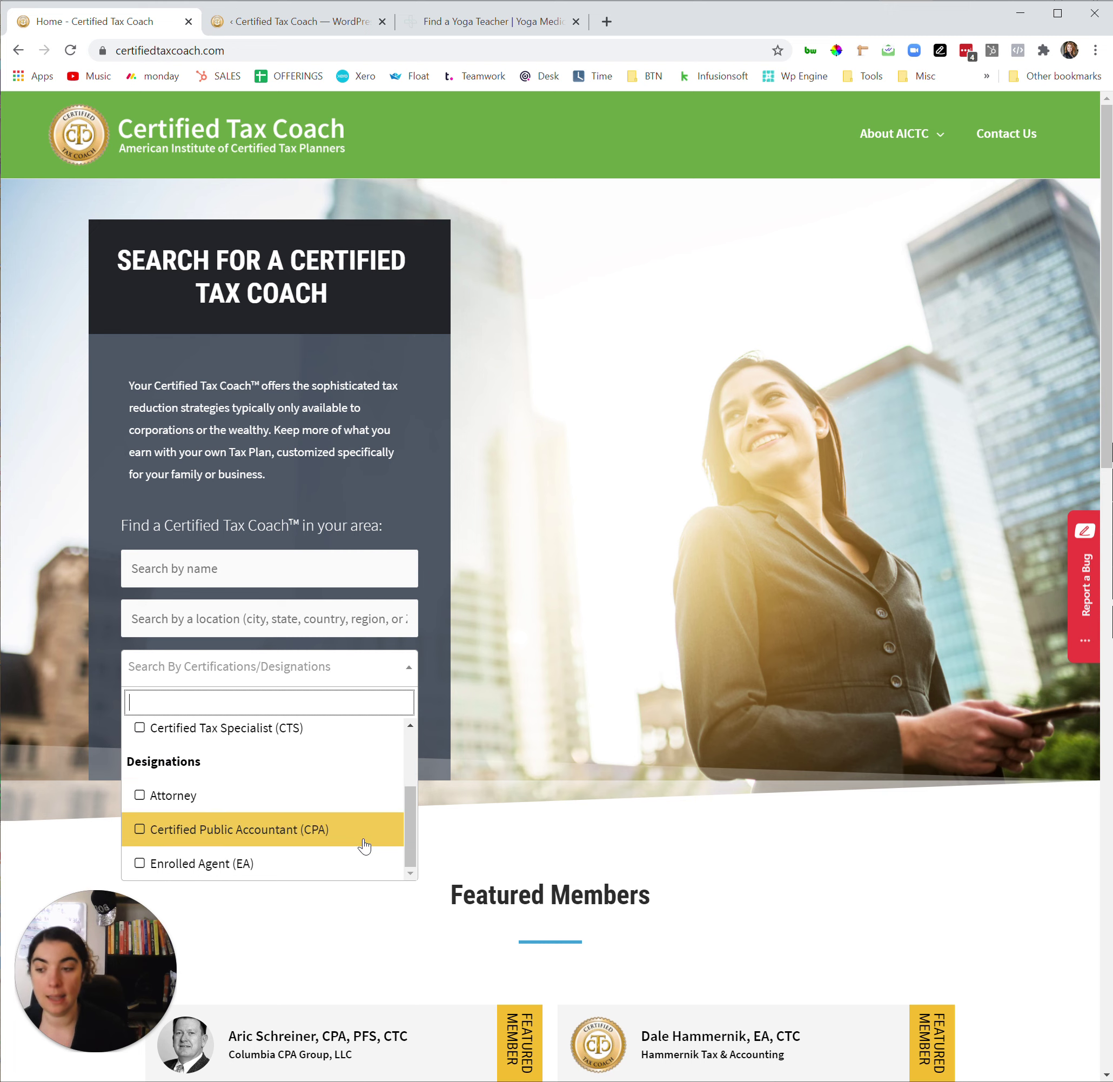
left_click(531, 826)
Step: Enter 90210 in the location search field and dismiss the place suggestions
left_click(233, 625)
scroll(295, 662, "down", 1)
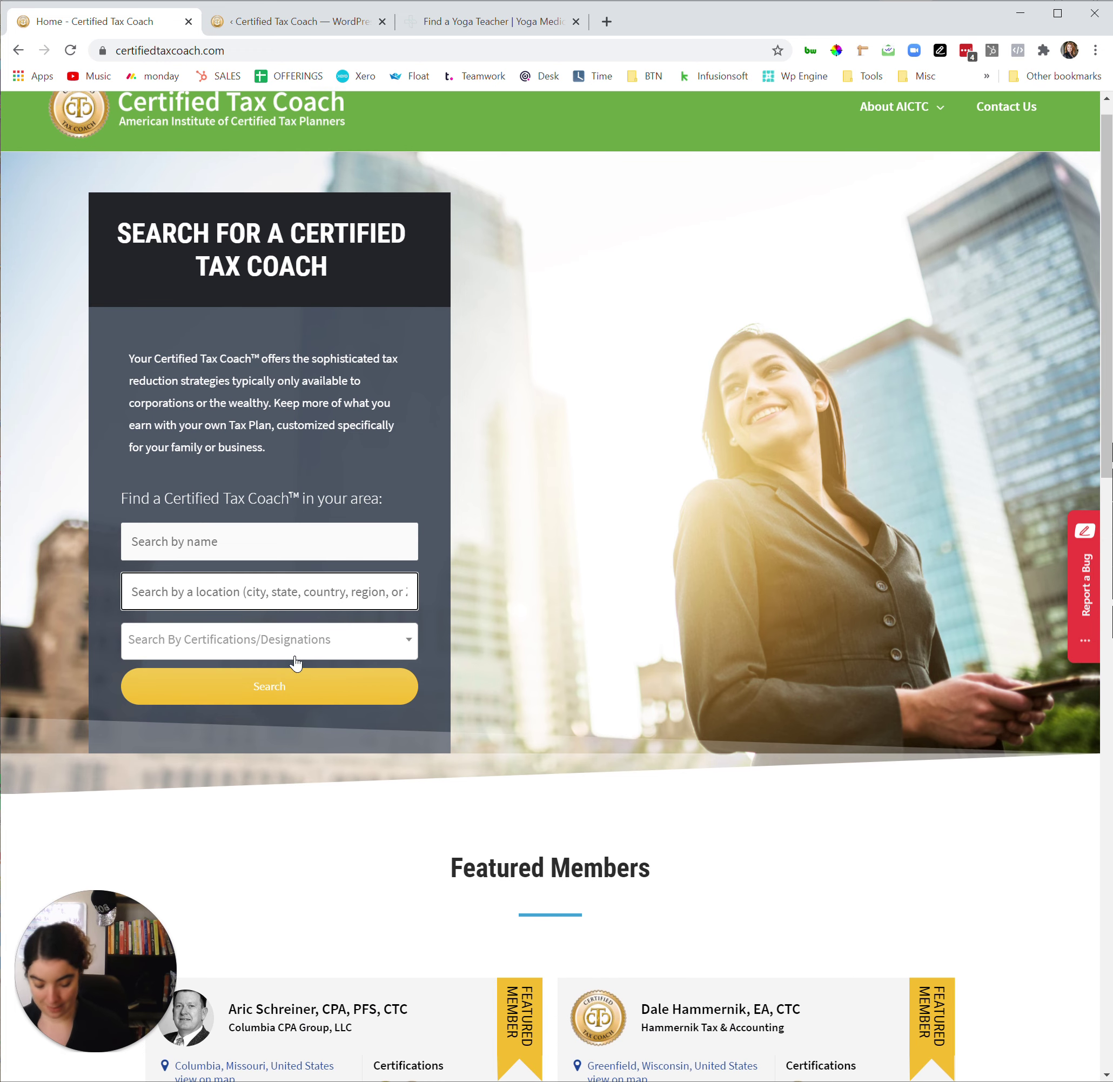
type("0")
key("BackSpace")
type("90210")
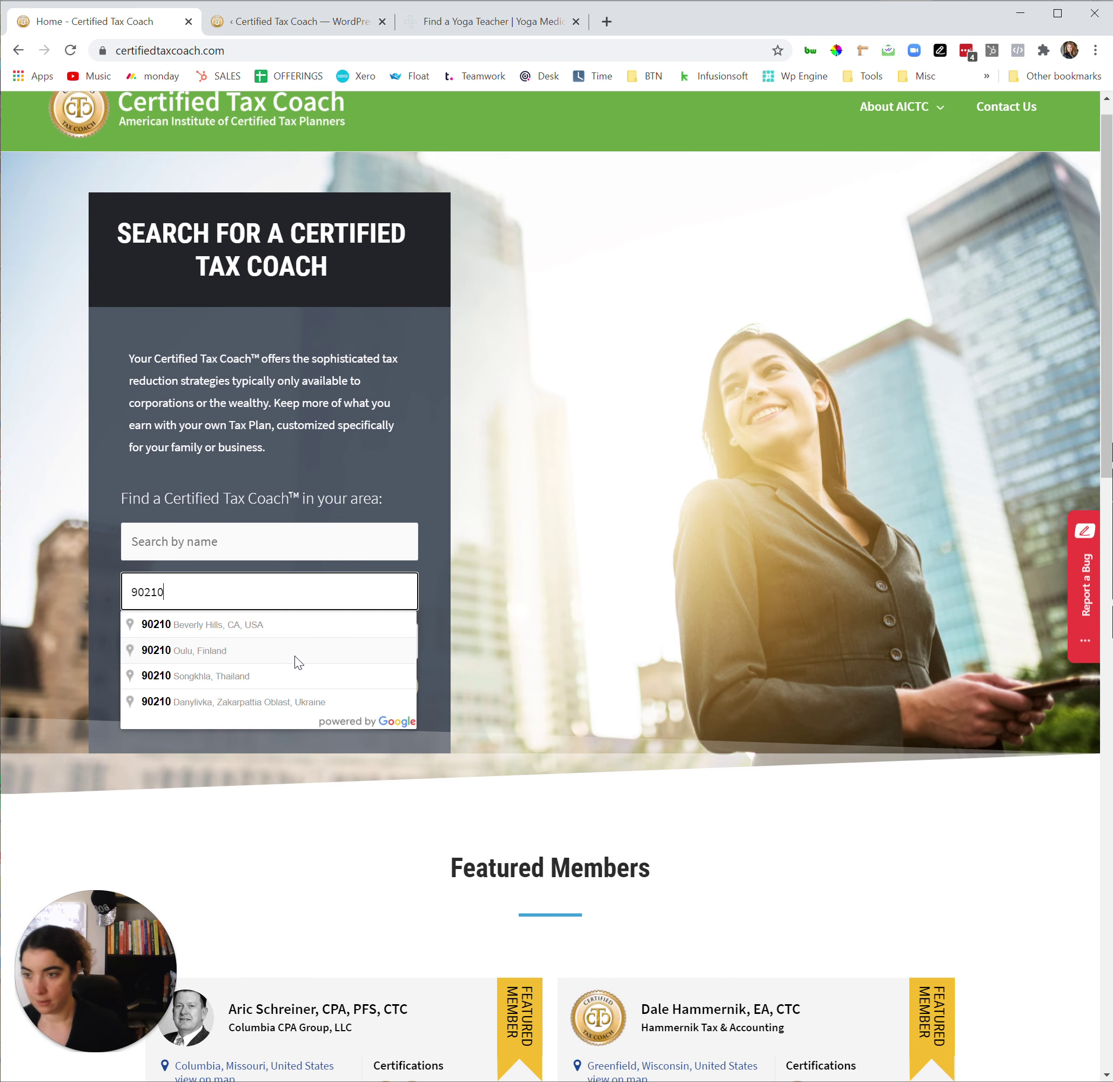
left_click(575, 825)
scroll(554, 795, "down", 3)
Step: Look over the Featured Members cards, then submit the 90210 coach search
scroll(559, 784, "down", 5)
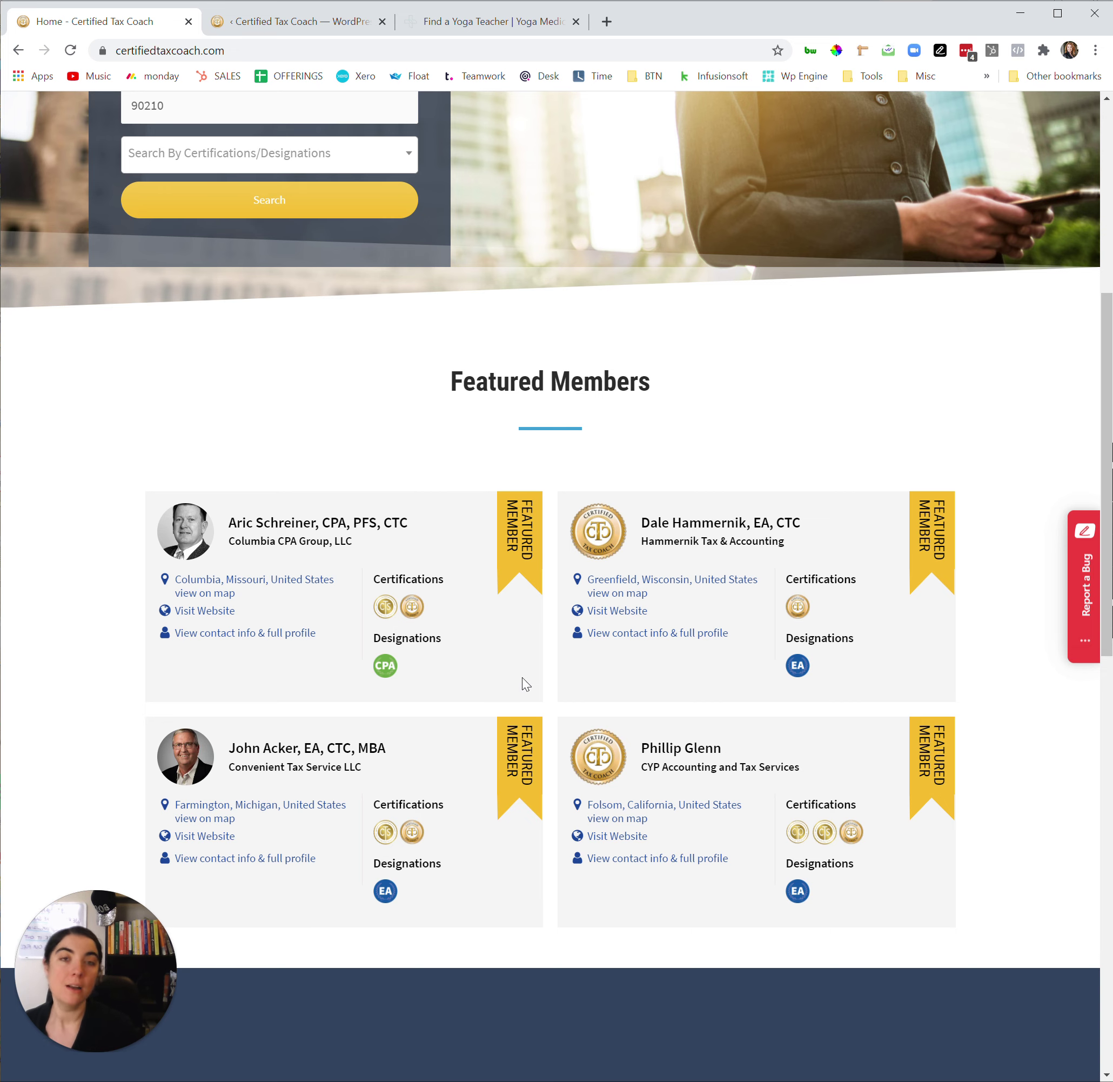
scroll(535, 503, "up", 4)
left_click(203, 458)
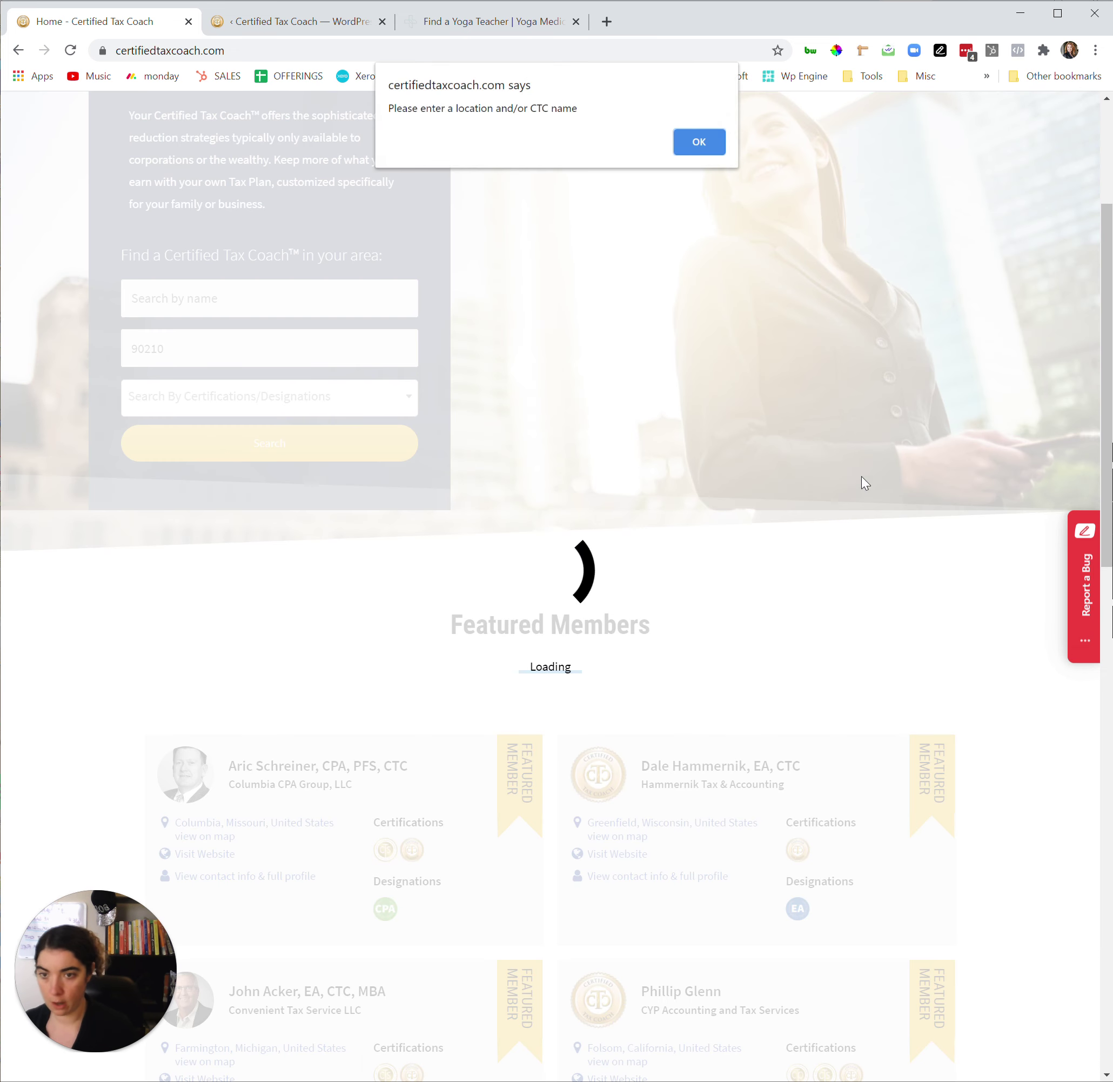
Step: Dismiss the alert and open the third coach's profile from the 40 Beverly Hills results
left_click(699, 146)
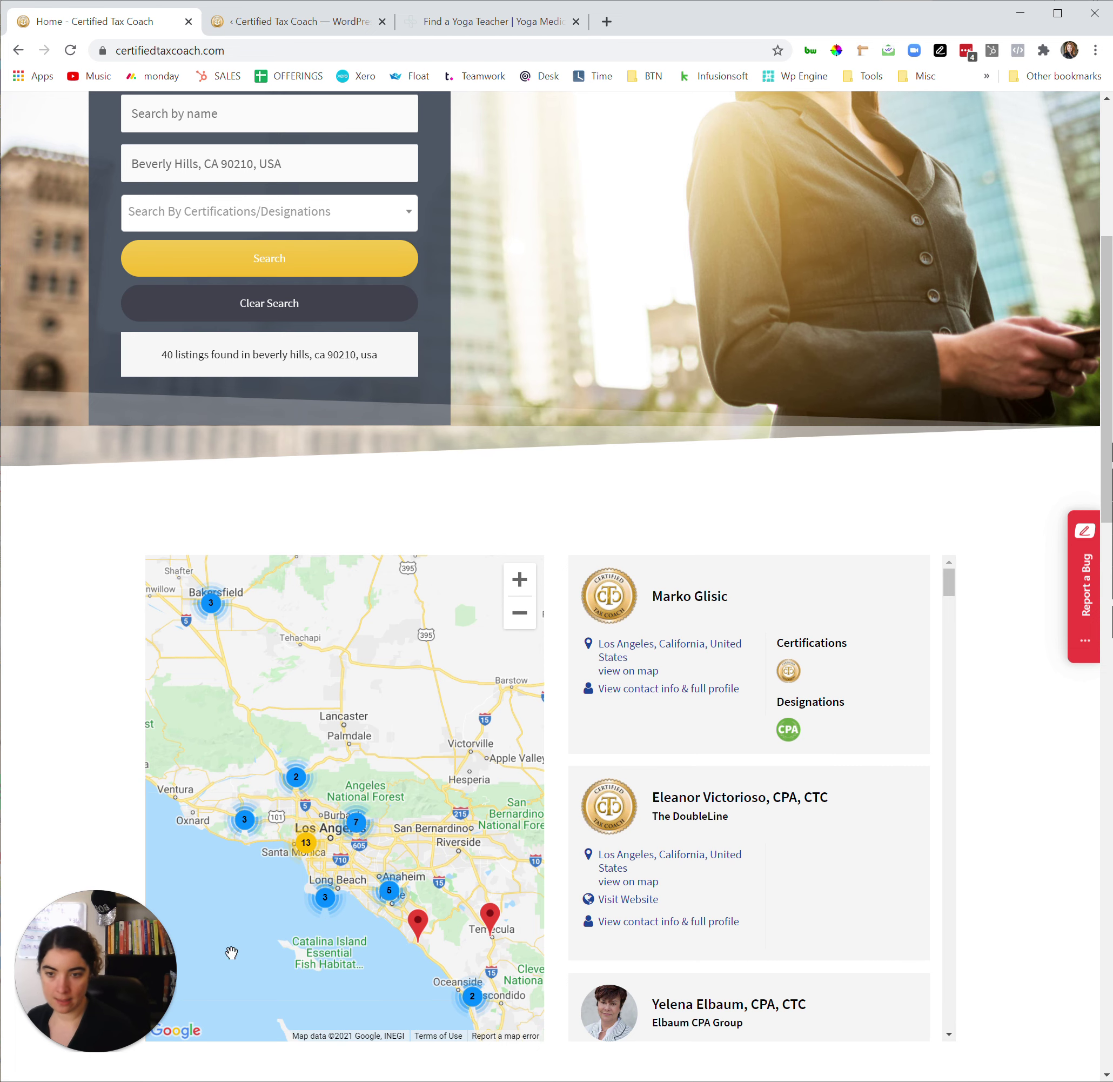
scroll(994, 737, "down", 1)
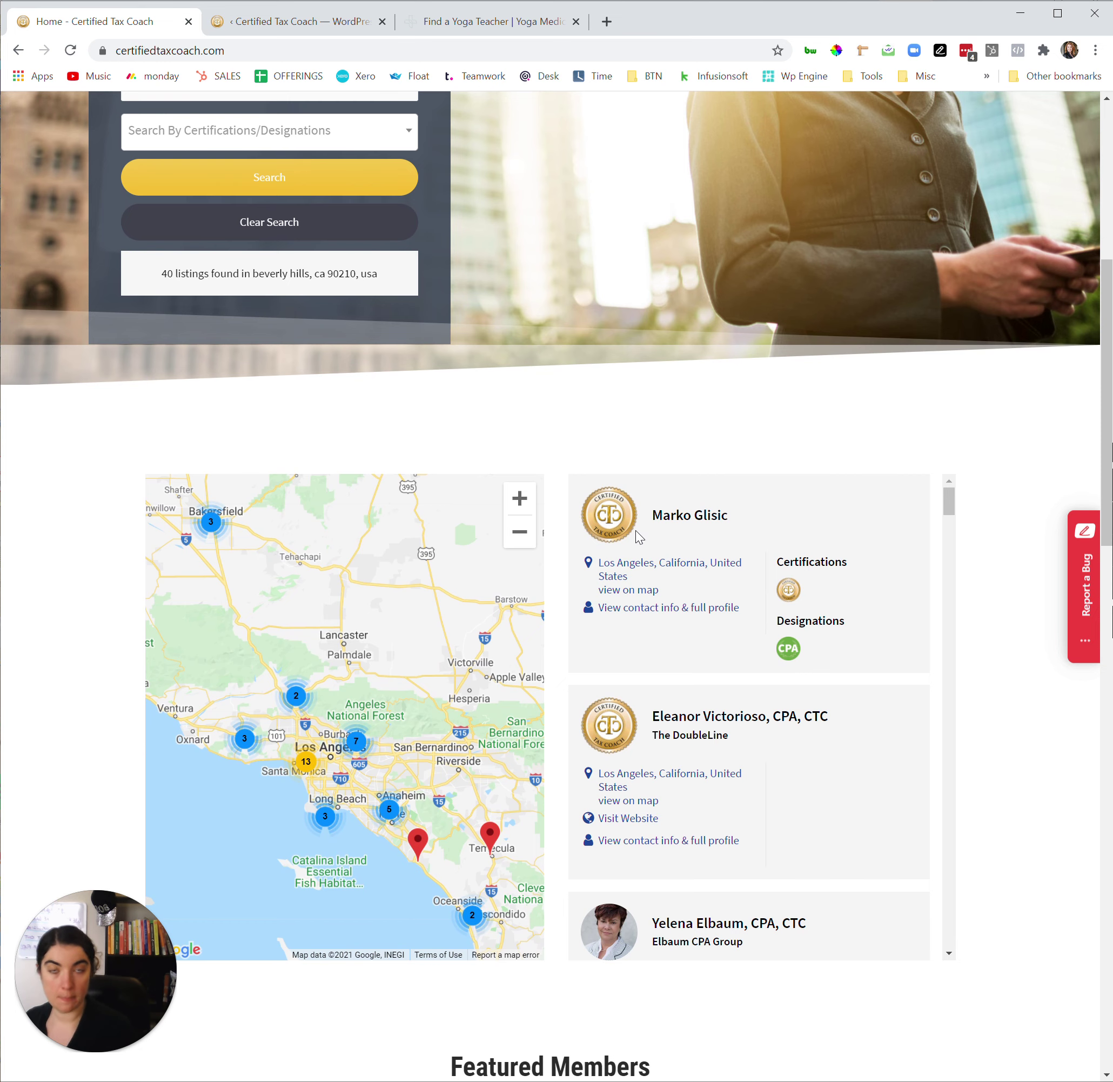
left_click(689, 516)
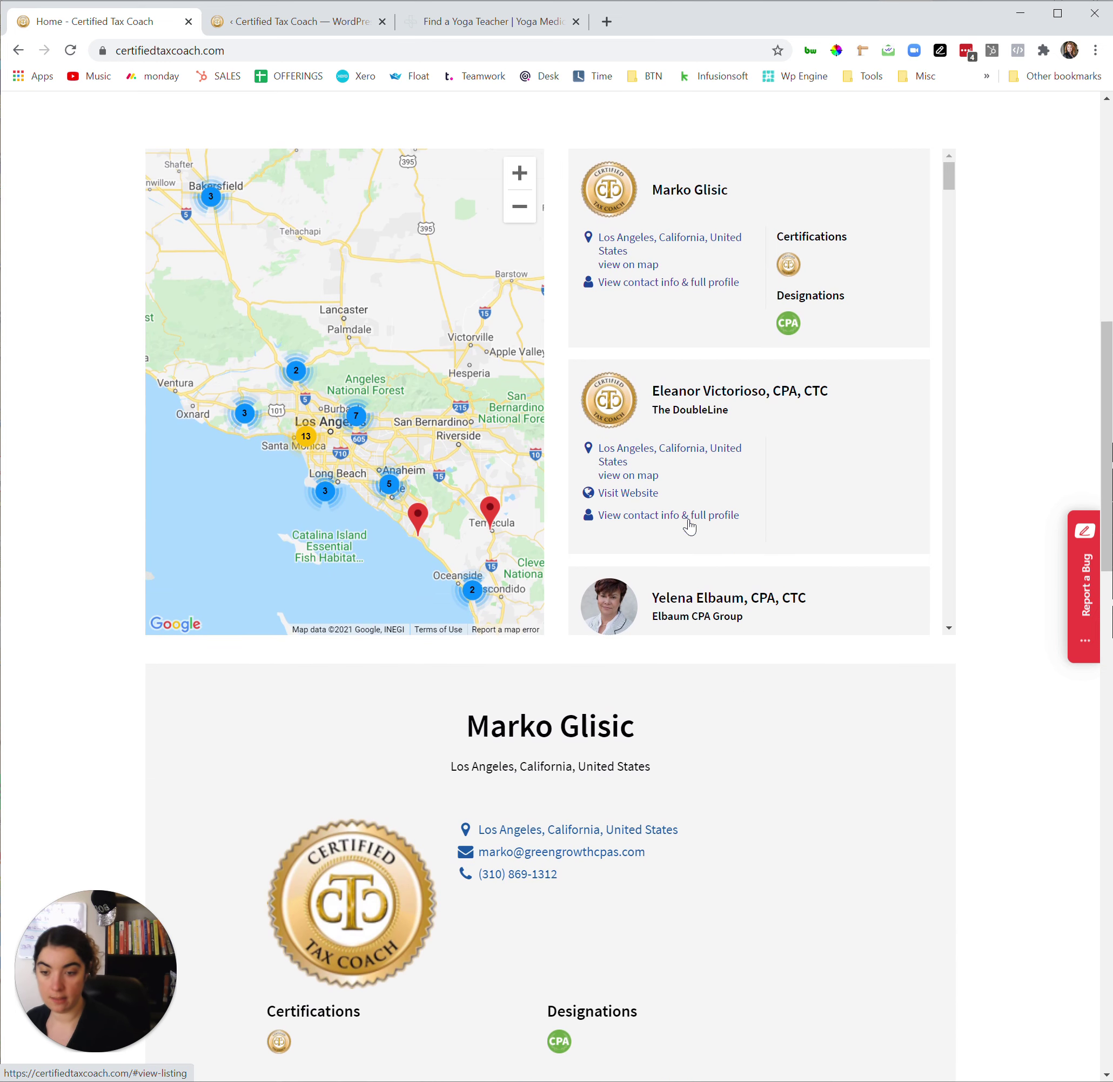
scroll(793, 762, "down", 3)
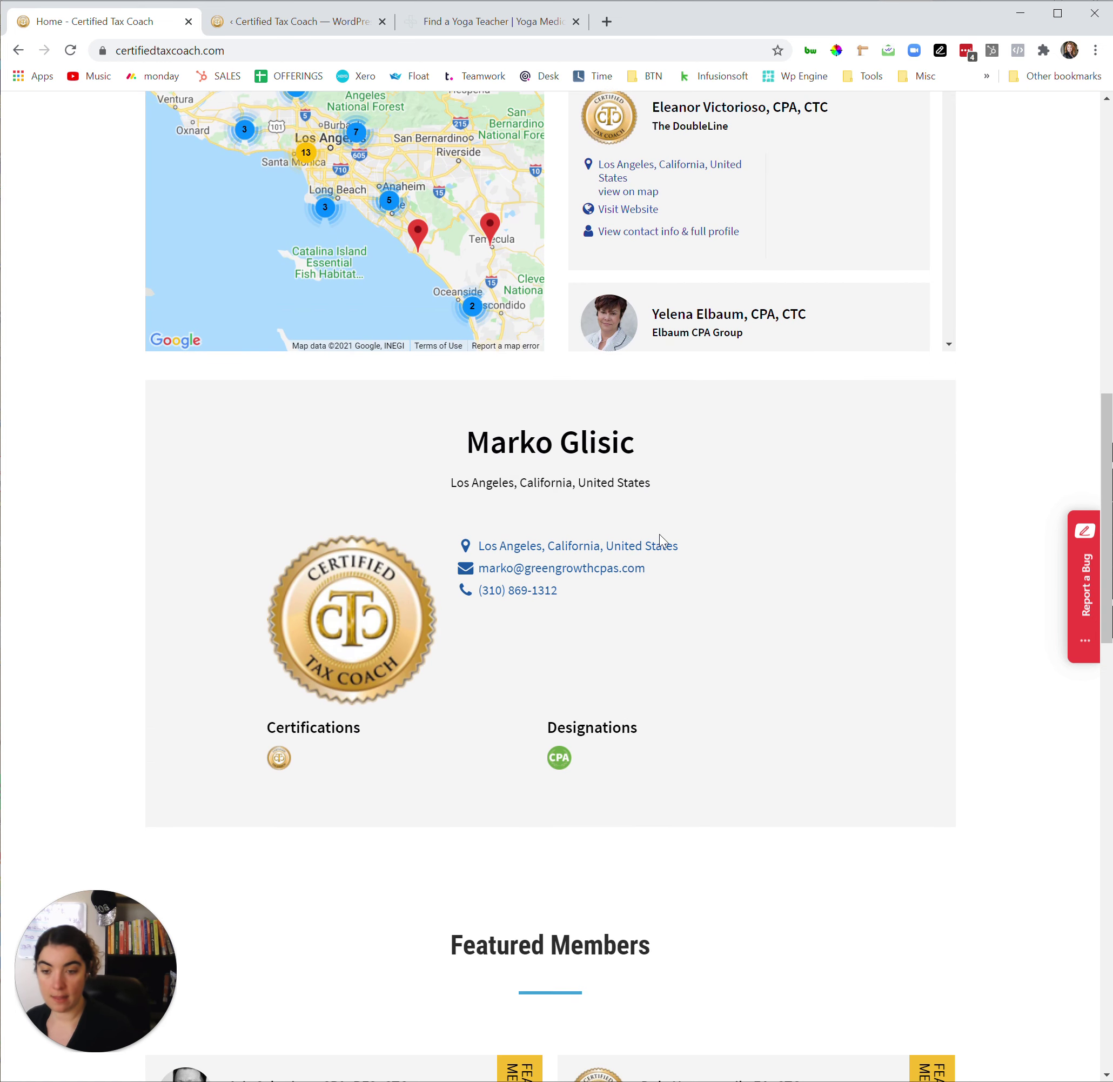
left_click(697, 323)
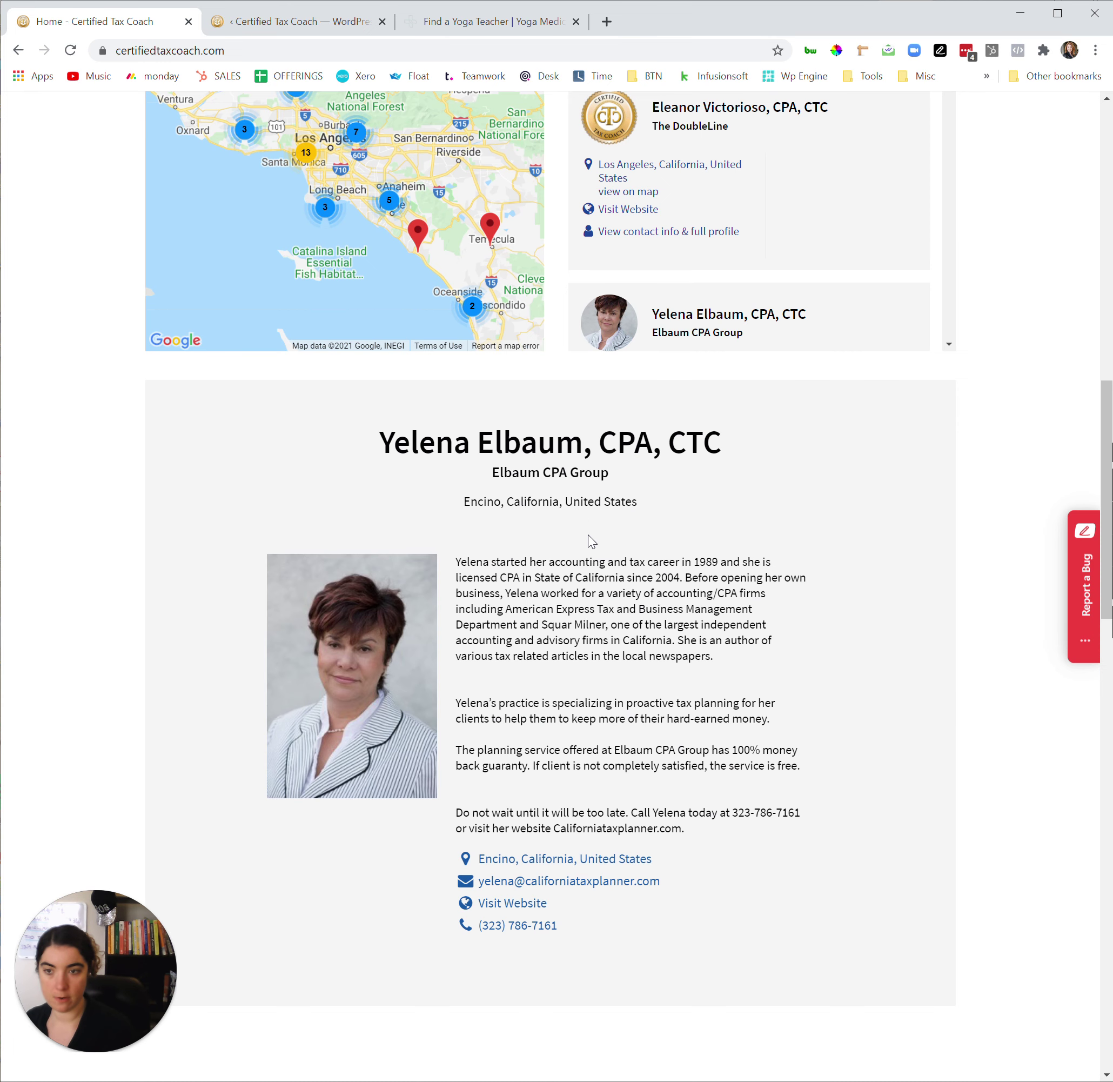
Step: Highlight the coach's name heading, firm name and most of the biography text
left_click_drag(410, 443, 708, 442)
mouse_move(609, 473)
left_mouse_down()
mouse_move(510, 473)
mouse_move(472, 499)
mouse_move(615, 504)
mouse_move(610, 472)
left_mouse_up()
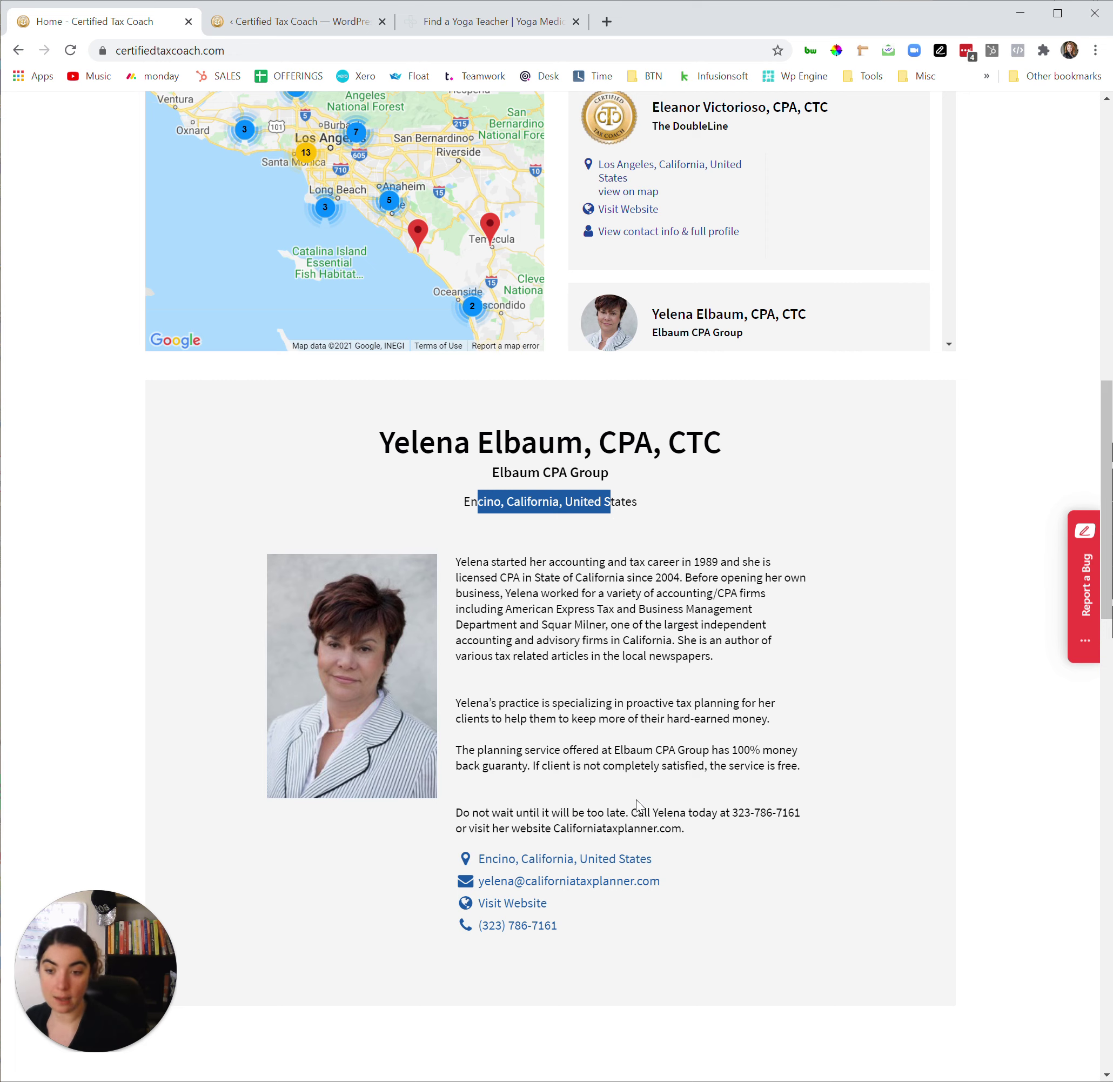
left_click_drag(634, 828, 528, 560)
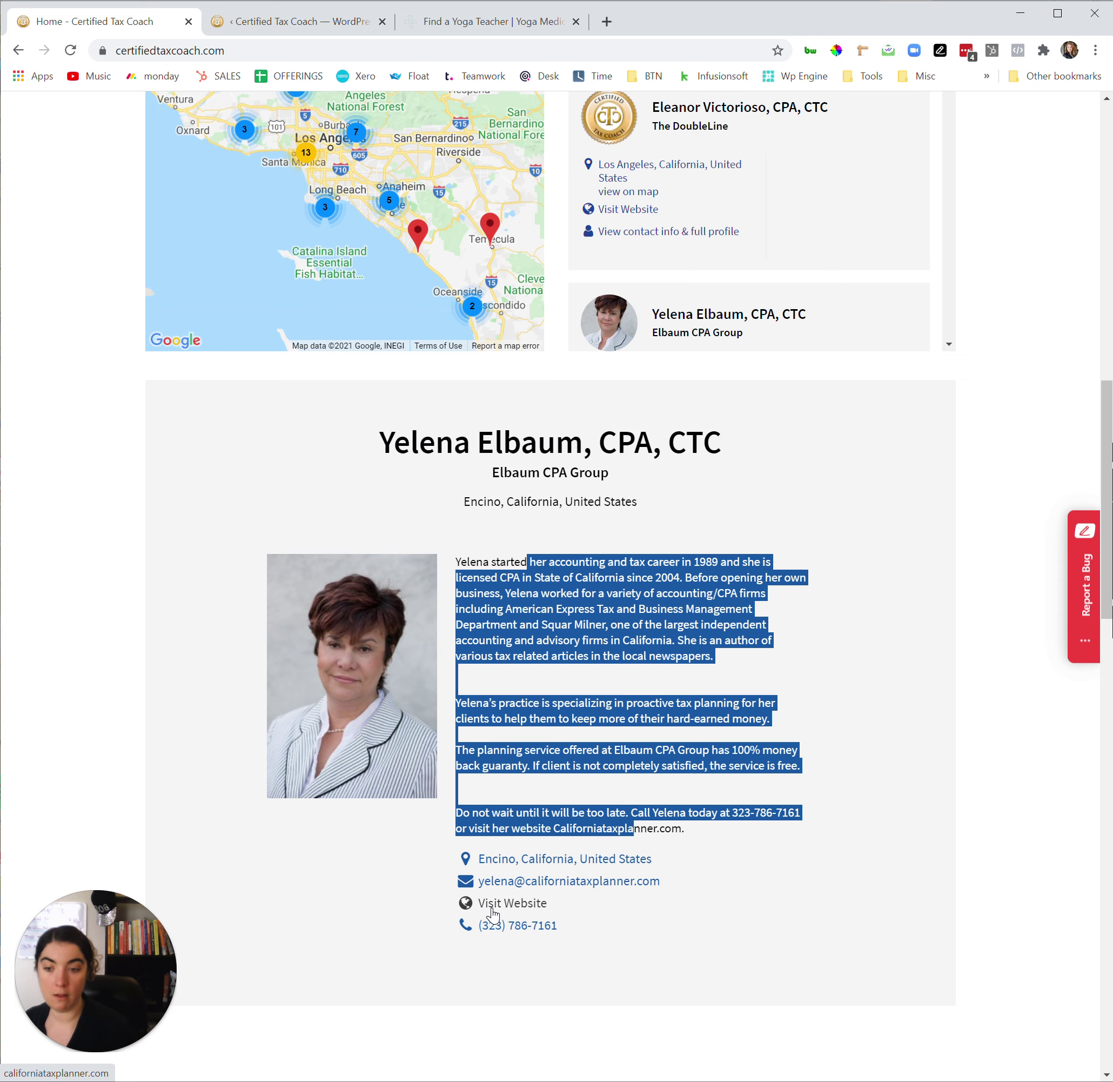
Step: Scroll through the profile and Featured Members, then switch to the WordPress admin coach list
scroll(443, 825, "down", 3)
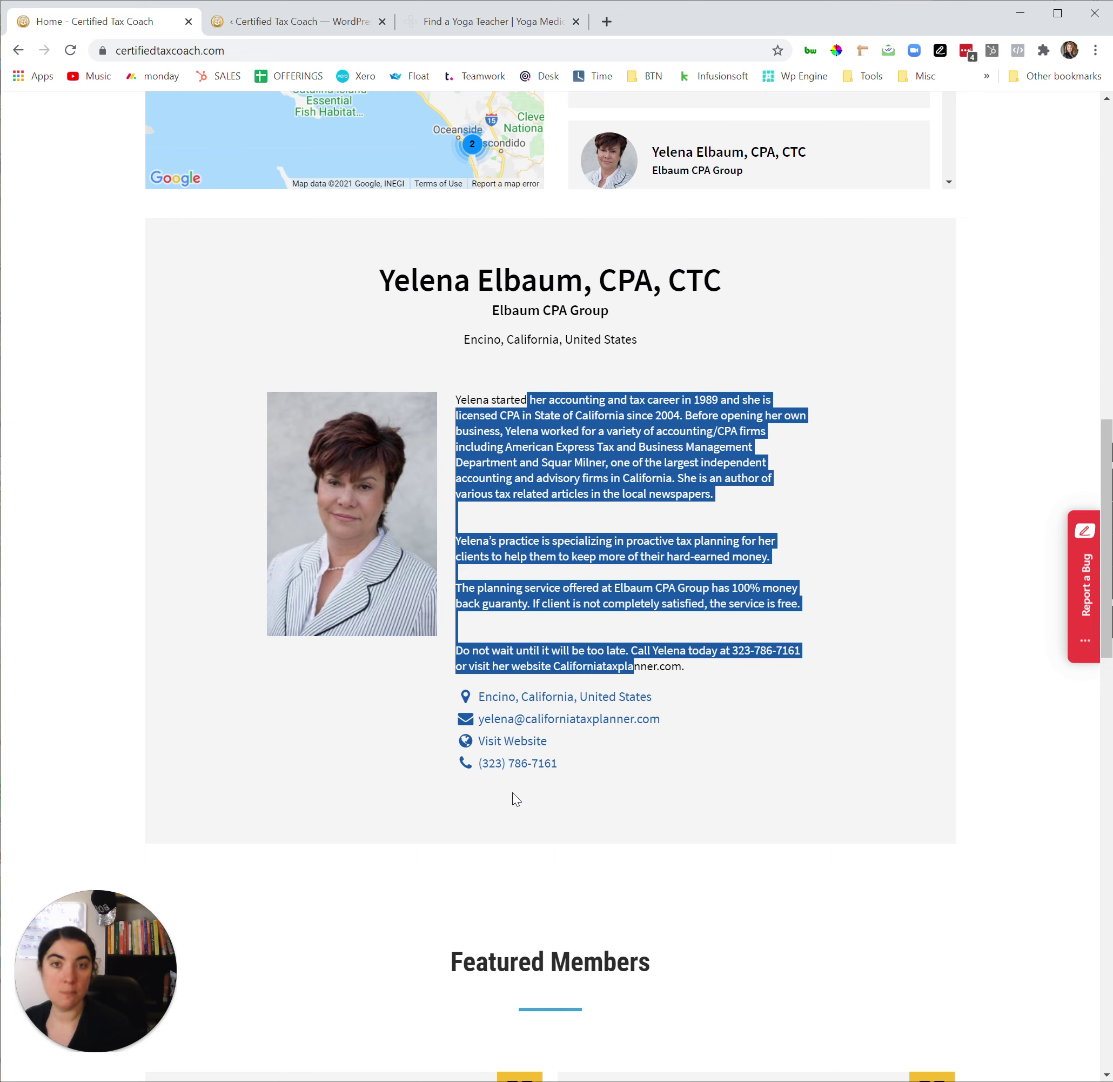
scroll(519, 763, "down", 1)
scroll(716, 528, "up", 5)
scroll(707, 536, "down", 10)
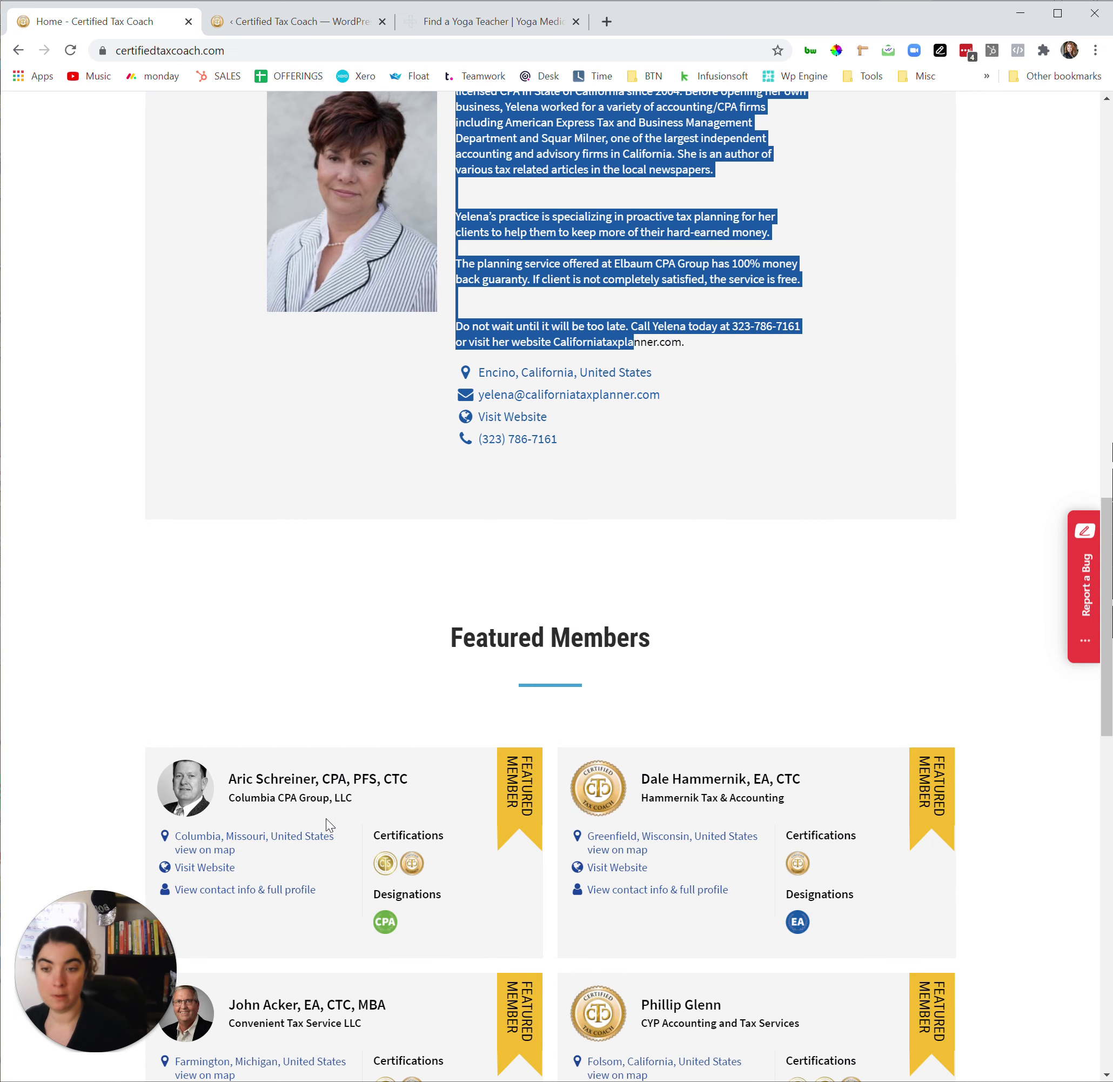
scroll(488, 749, "up", 18)
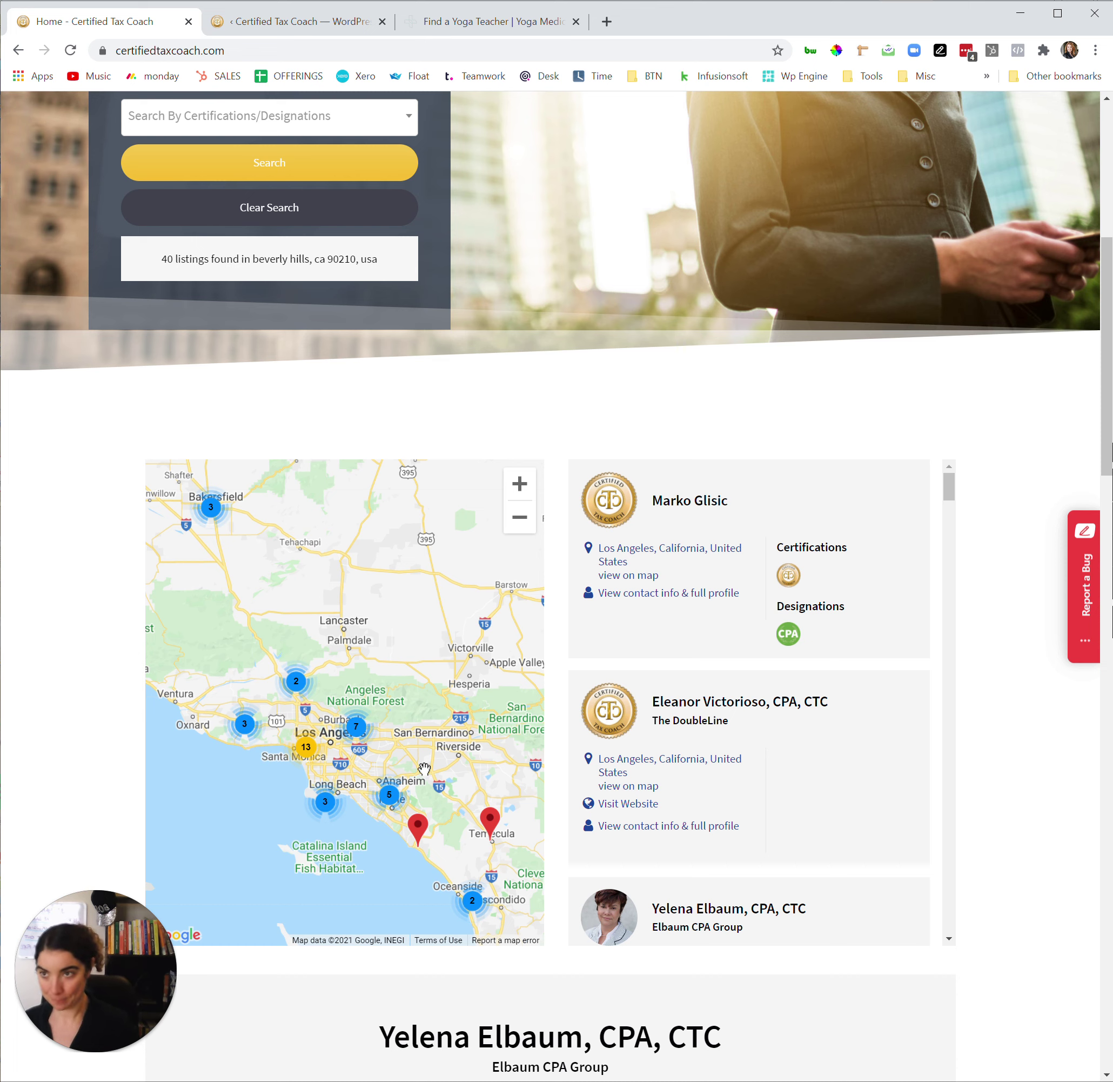
left_click(236, 23)
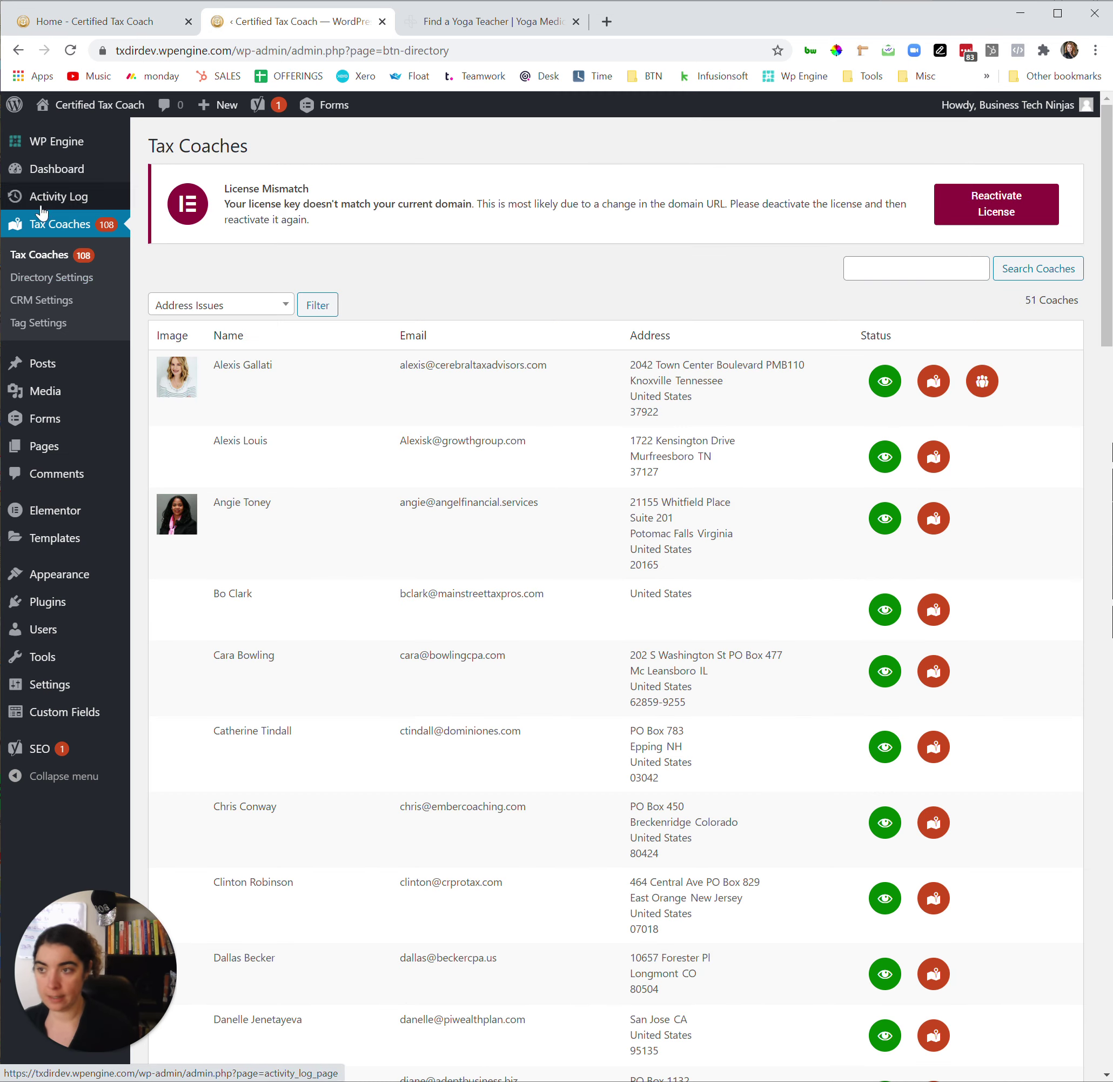
Step: Filter the 473 Tax Coaches down to the 51 Address Issues listings
left_click(43, 261)
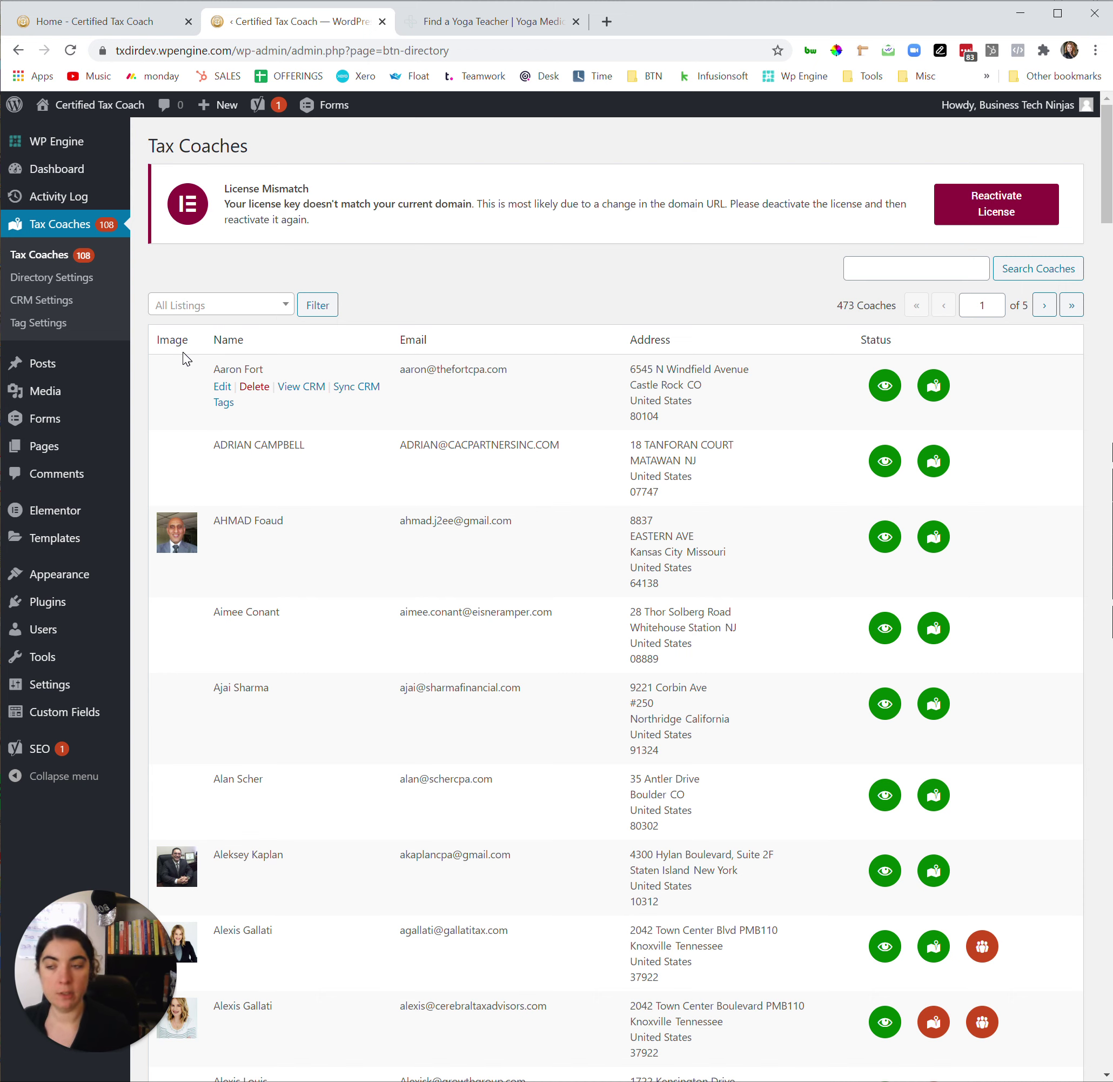
left_click(218, 304)
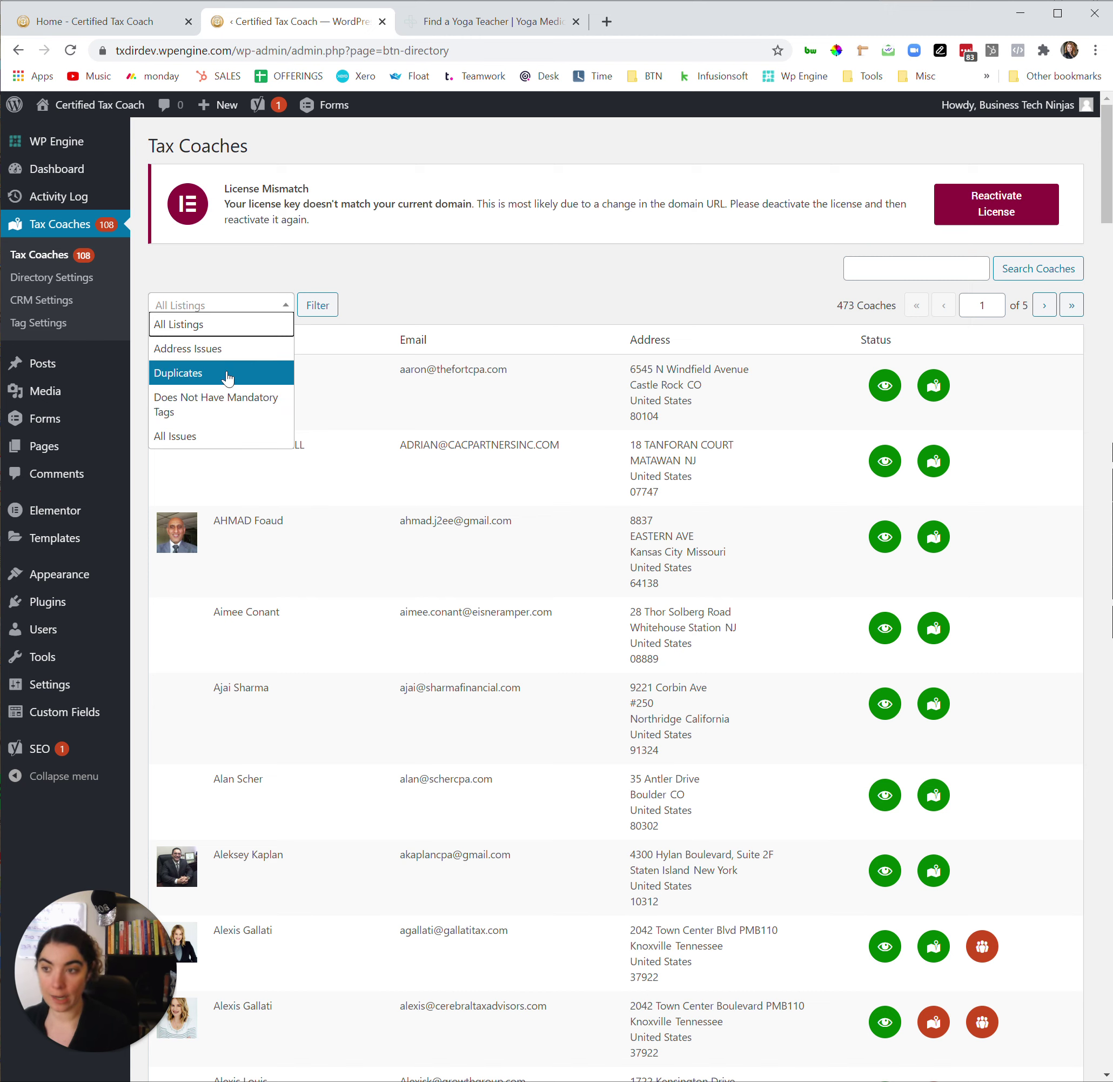
left_click(230, 352)
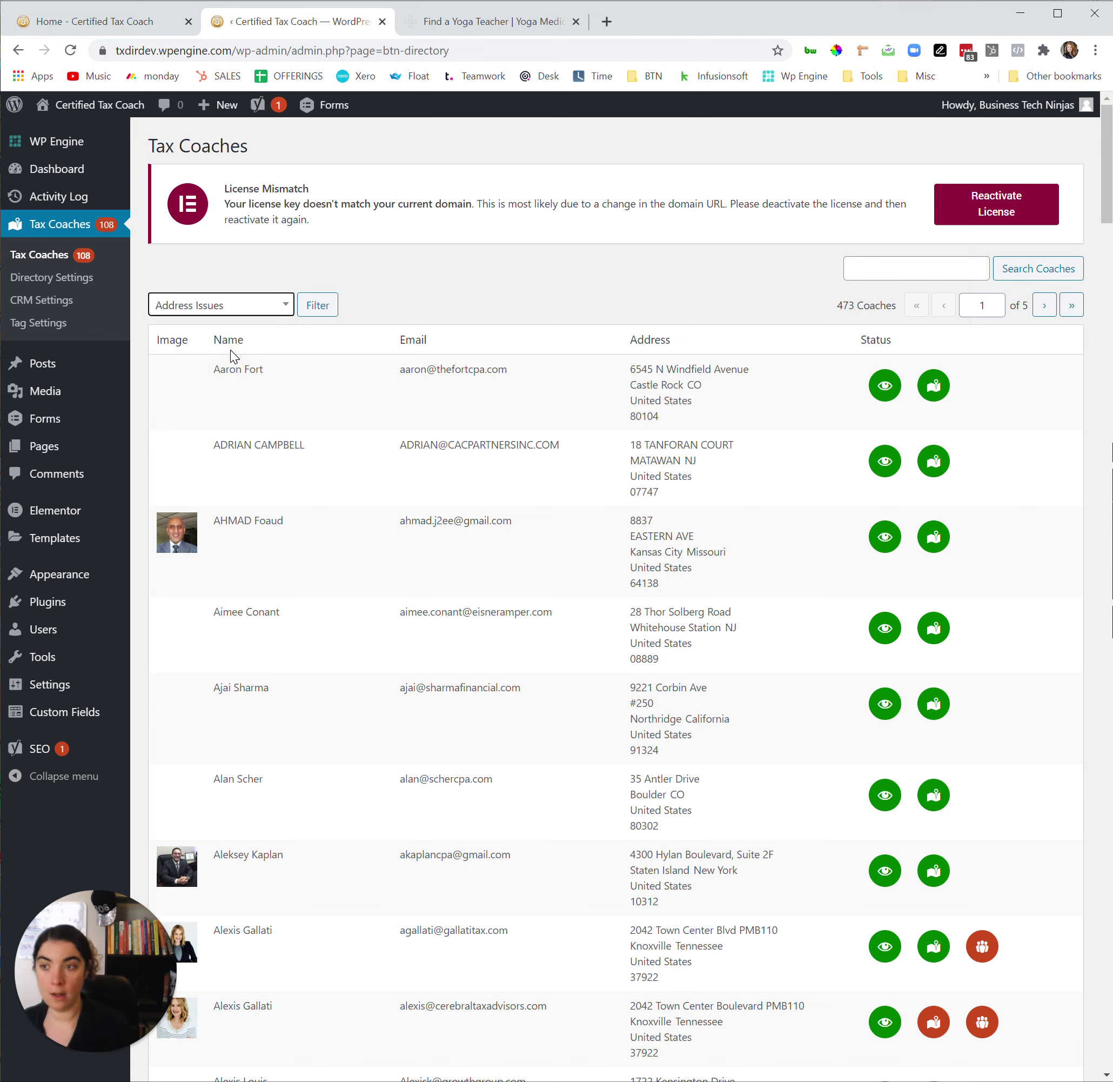
left_click(315, 306)
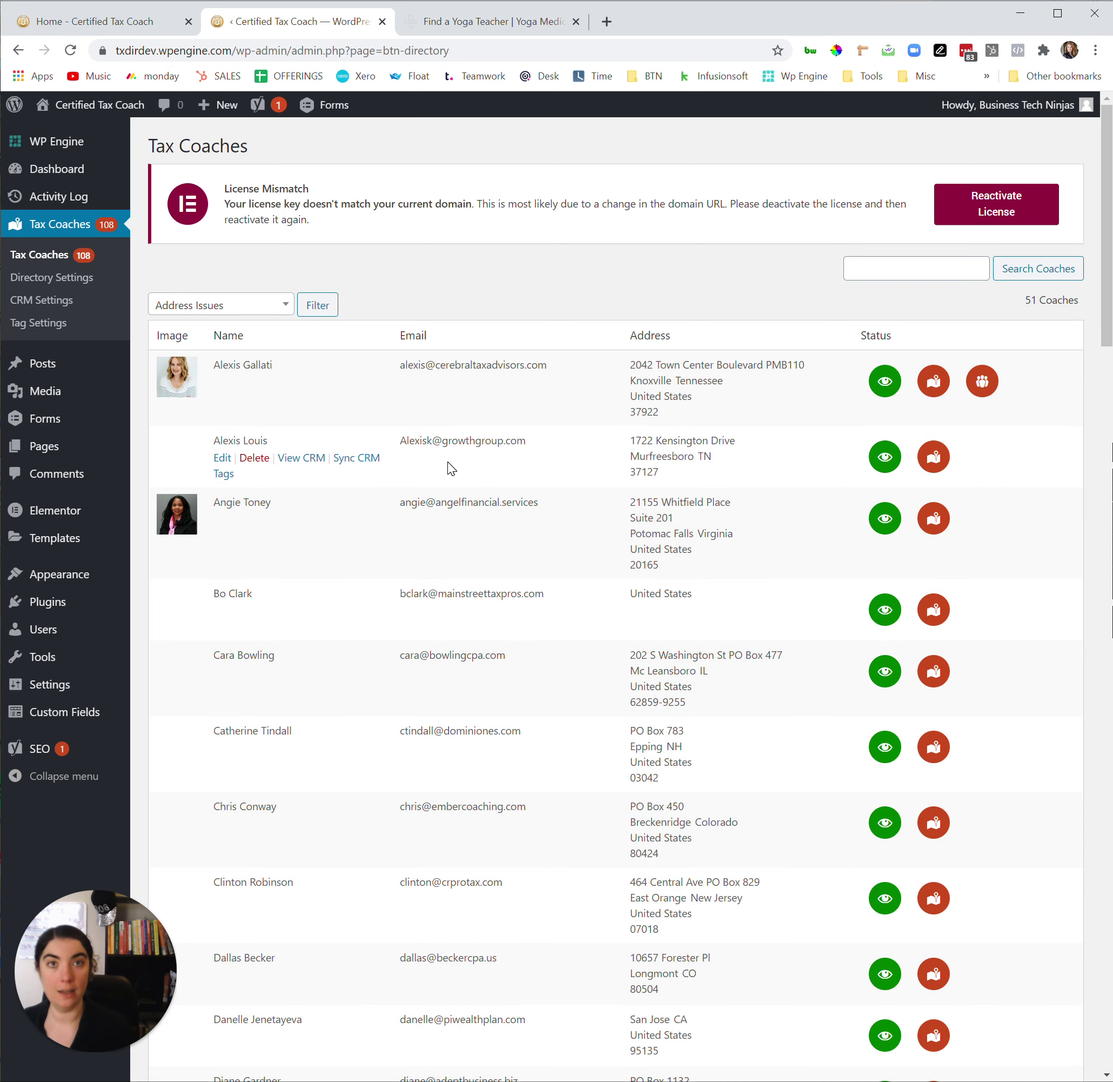
Step: Quick-edit the second flagged coach and fill its empty Country field with United States
left_click(223, 457)
scroll(556, 664, "down", 1)
scroll(556, 664, "down", 8)
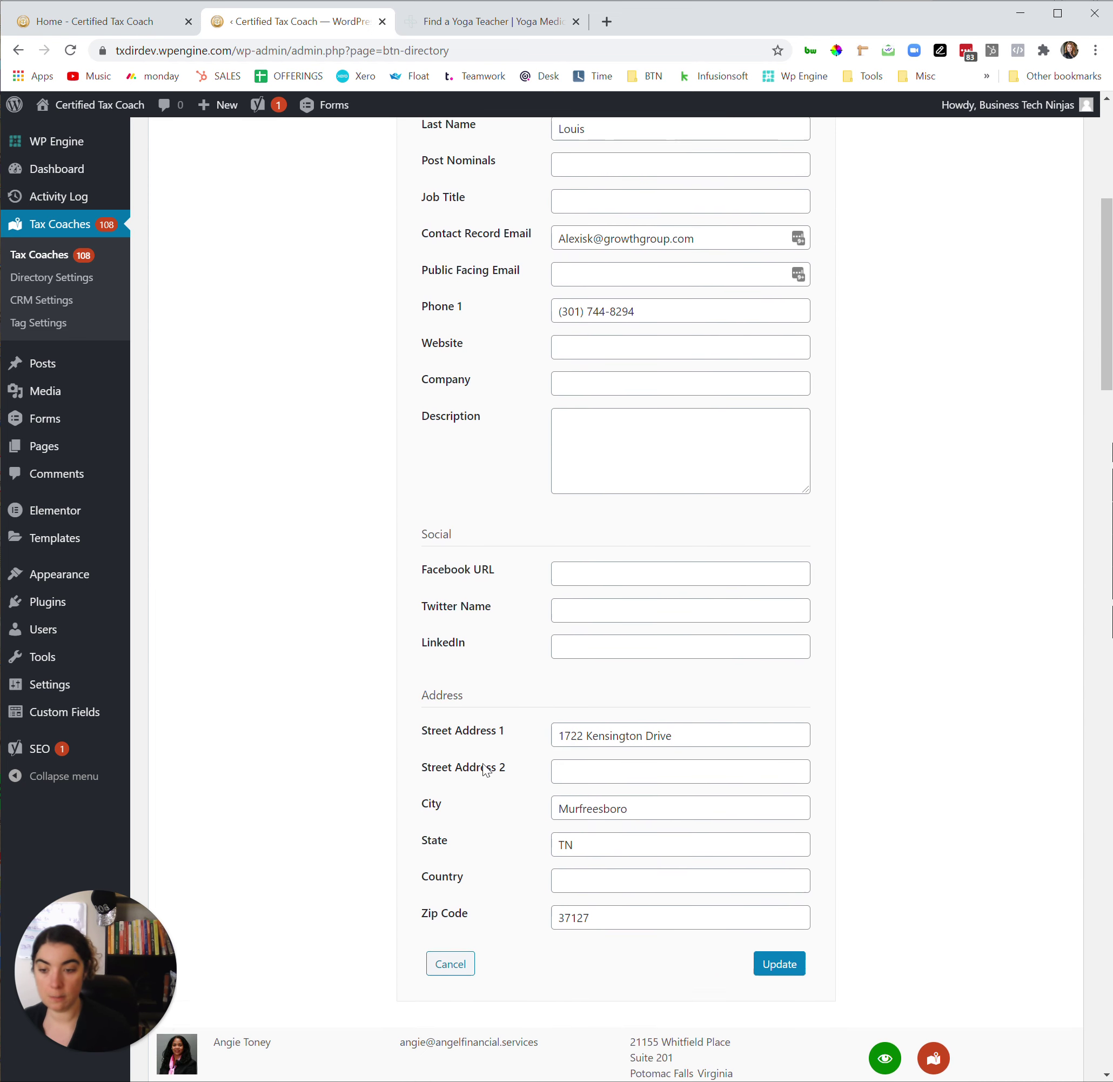
left_click(576, 854)
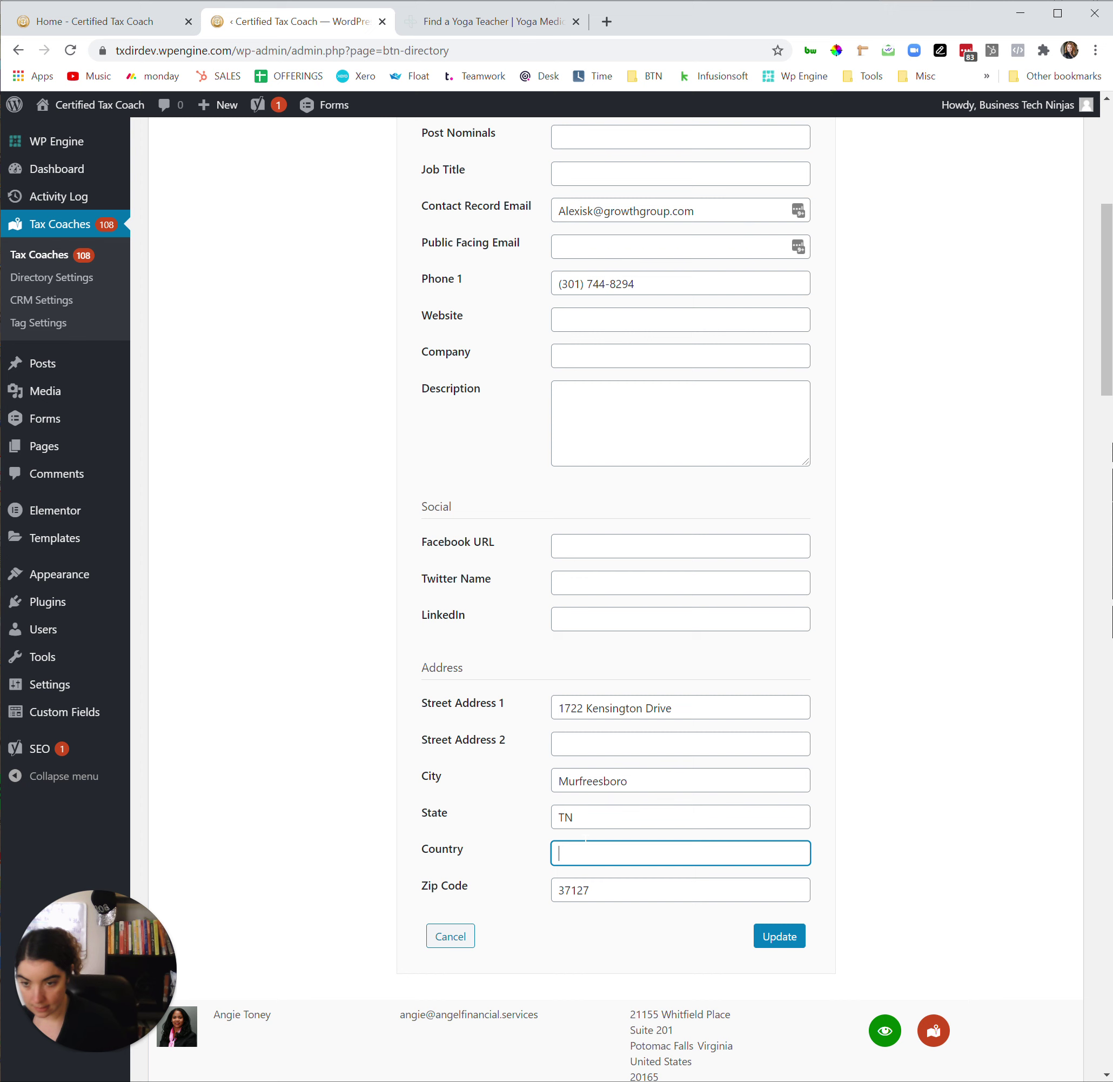
type("United S")
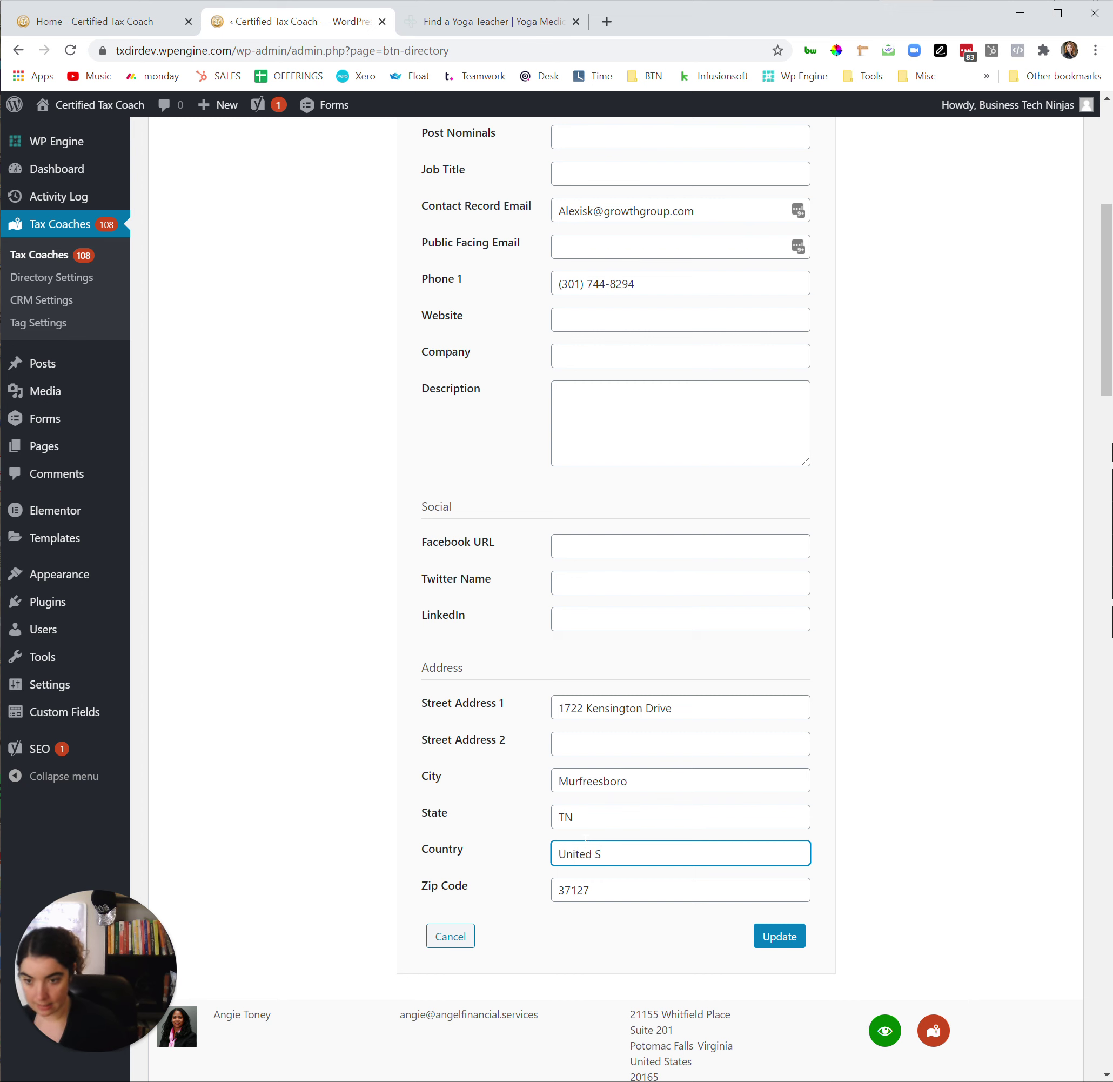
type("tetes")
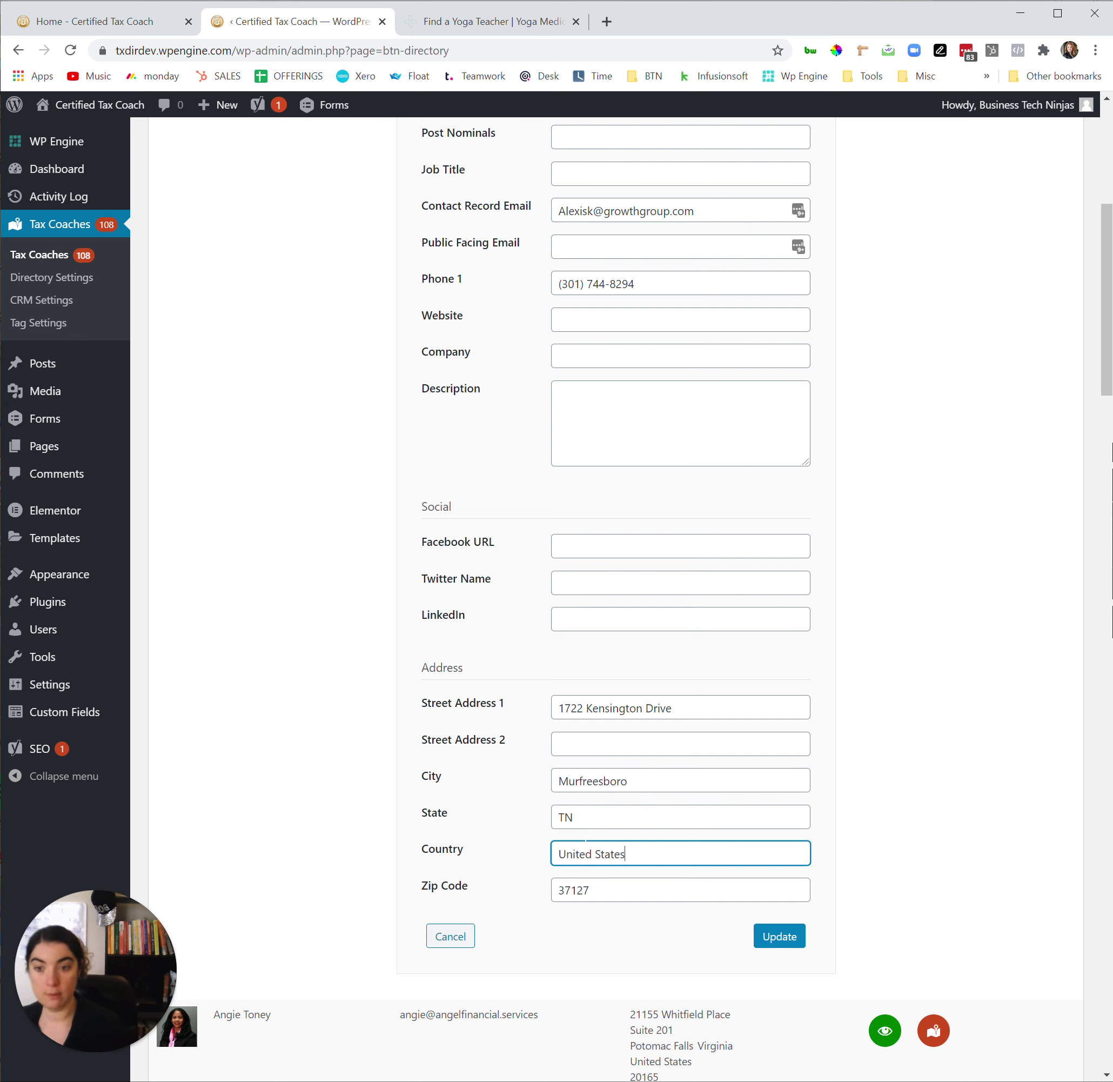
left_click(916, 632)
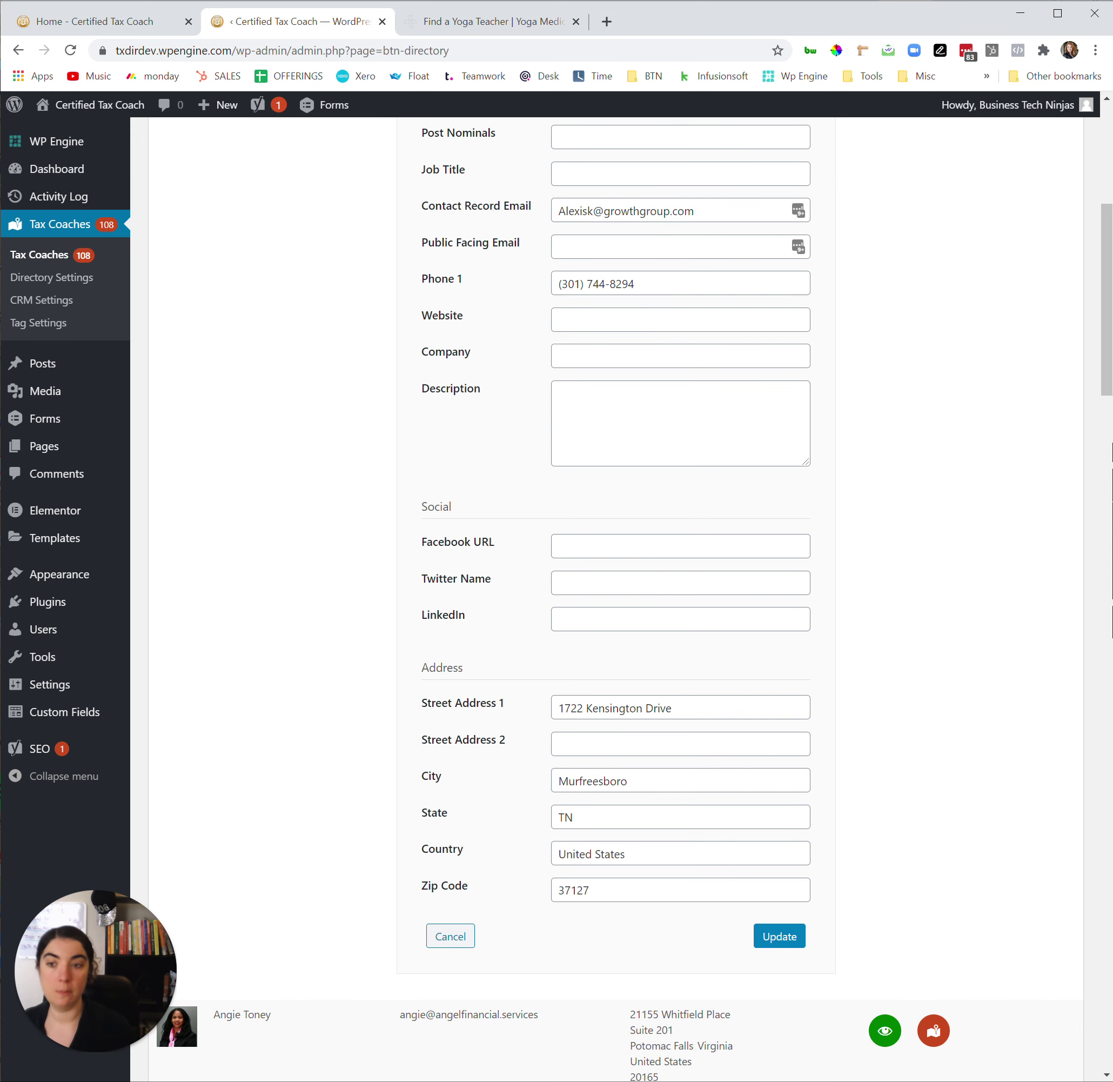
Step: Check the Facebook URL, Twitter Name and LinkedIn fields in the quick edit form
left_click(604, 542)
left_click(611, 583)
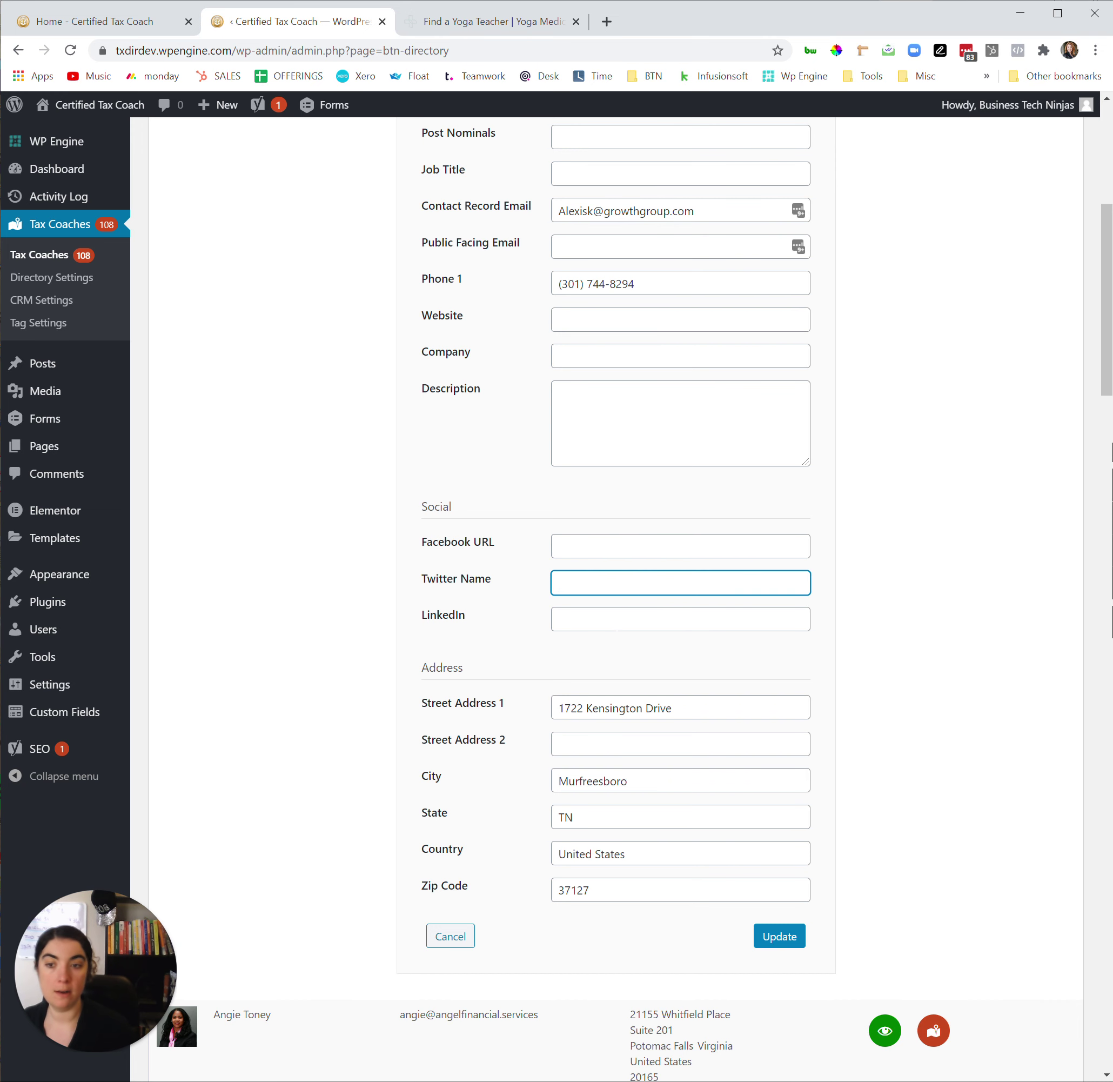
left_click(616, 619)
scroll(415, 641, "up", 4)
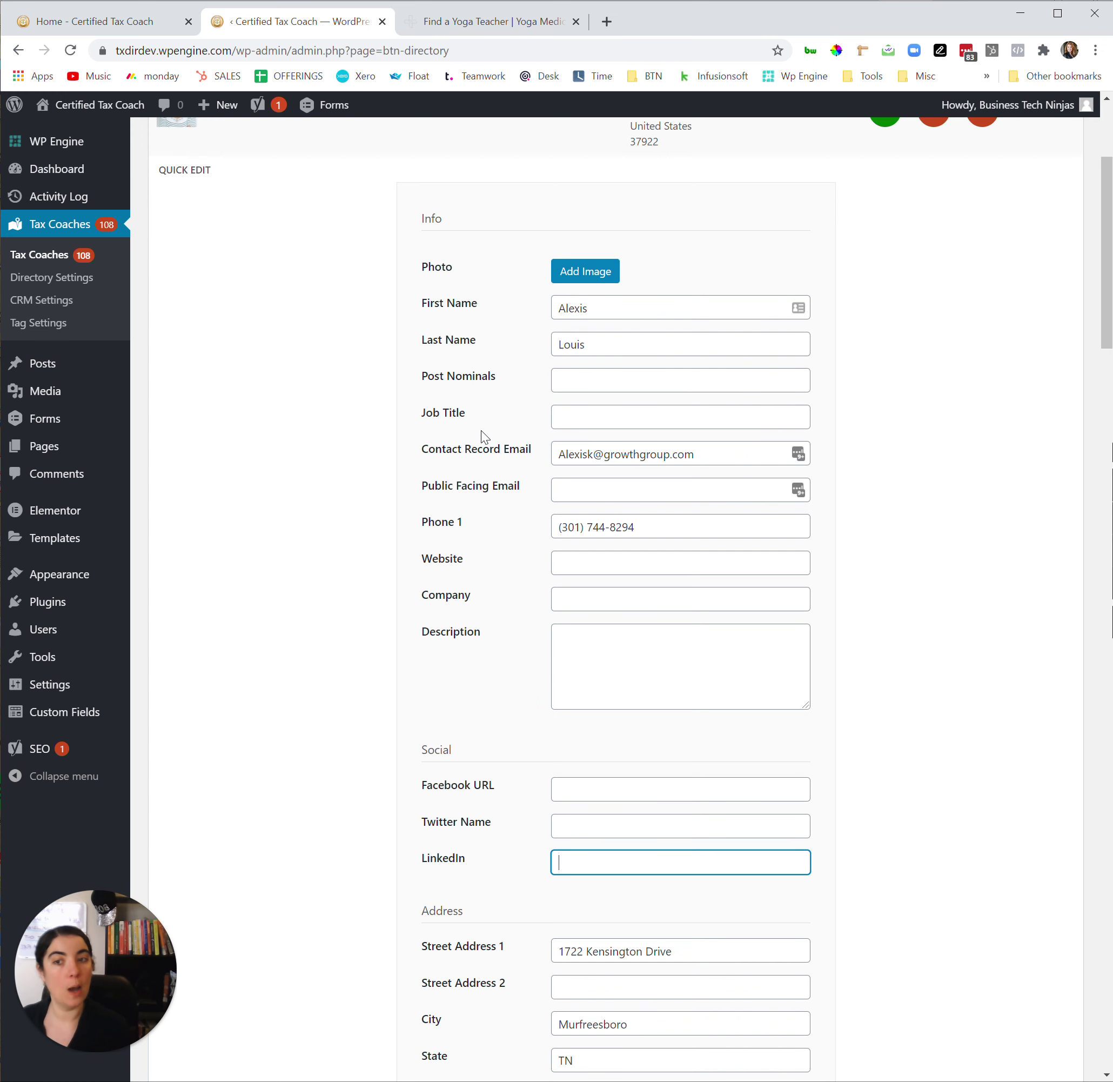
scroll(481, 438, "up", 5)
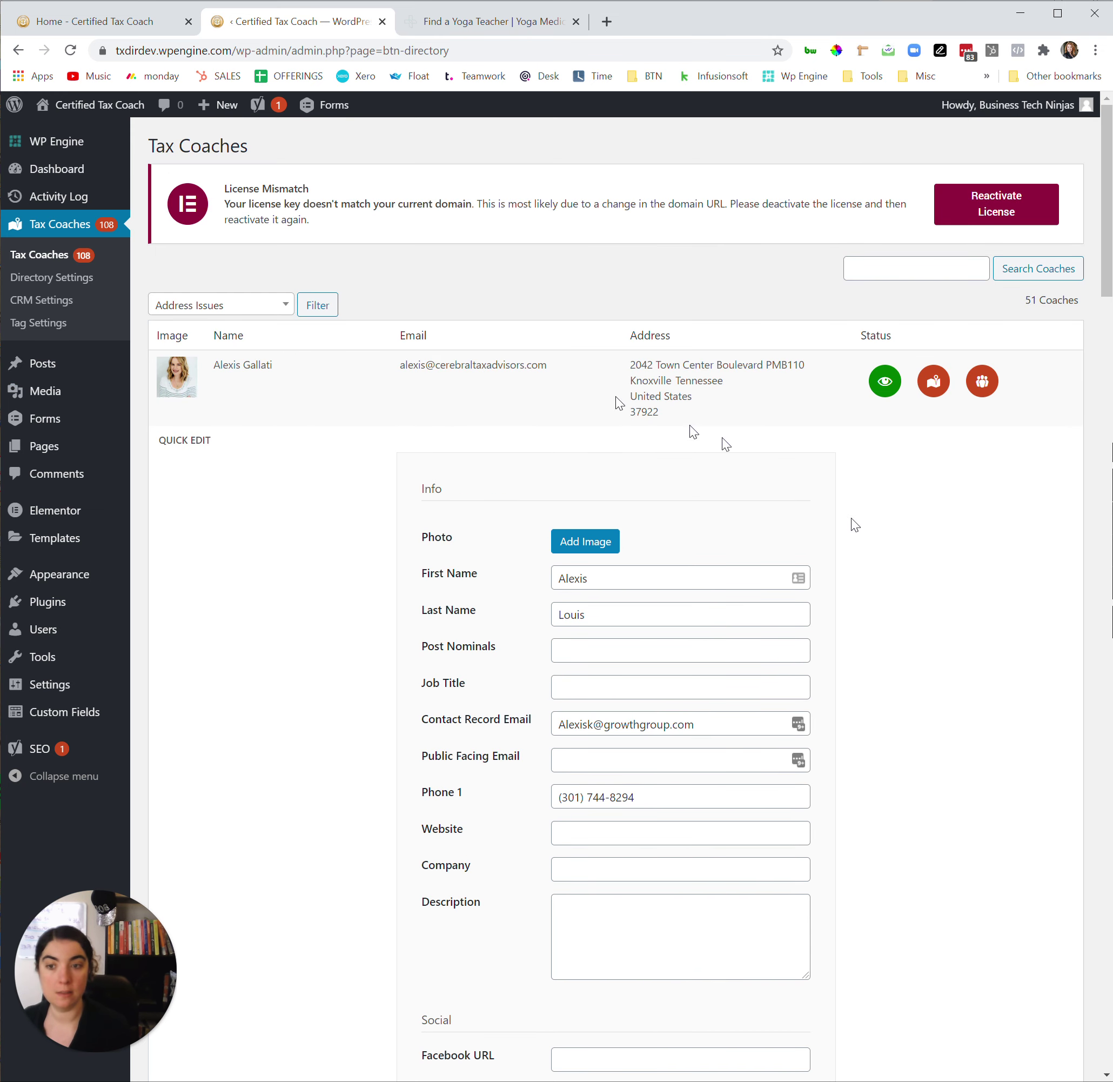
key("Tab")
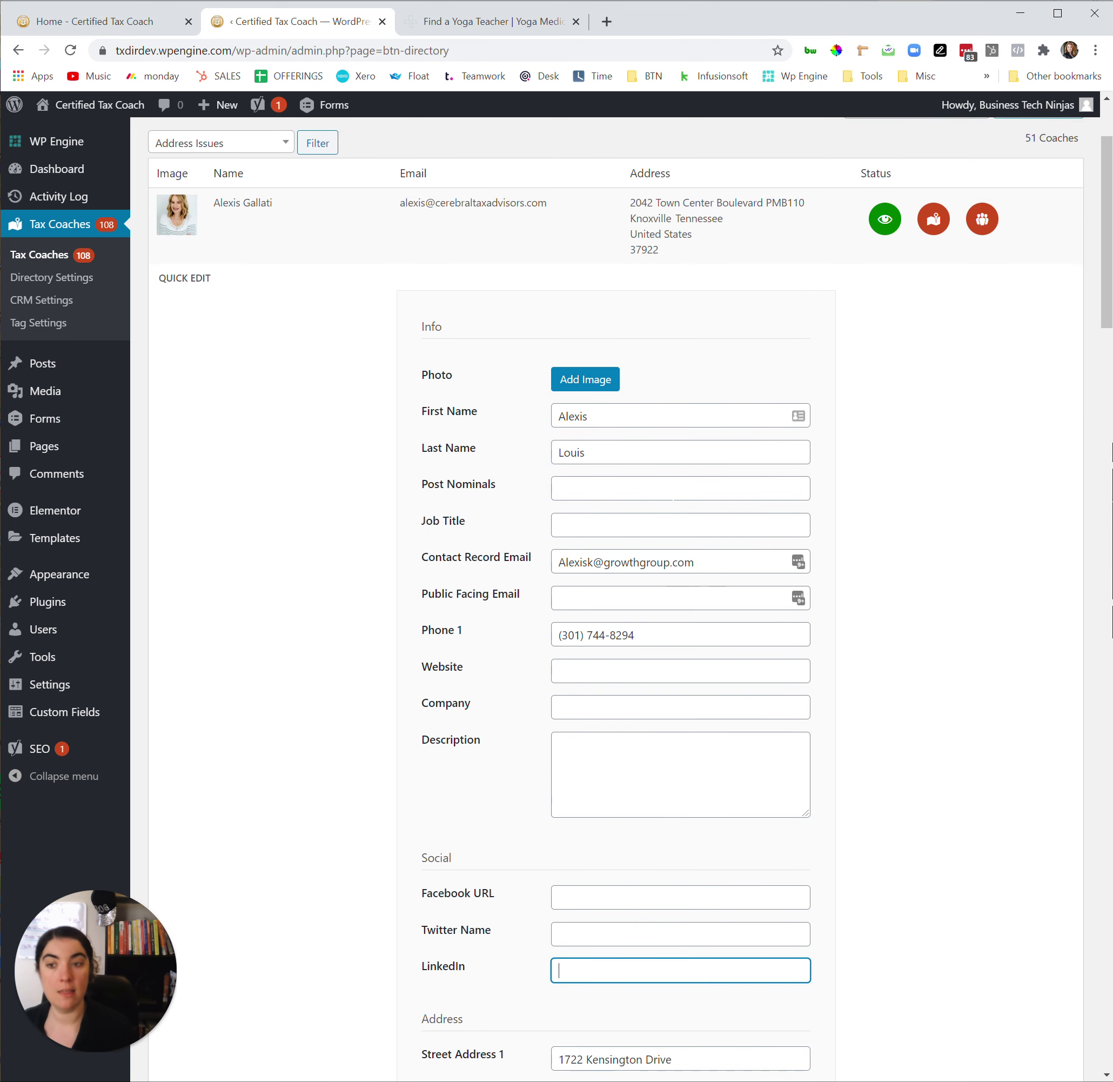
scroll(630, 599, "down", 2)
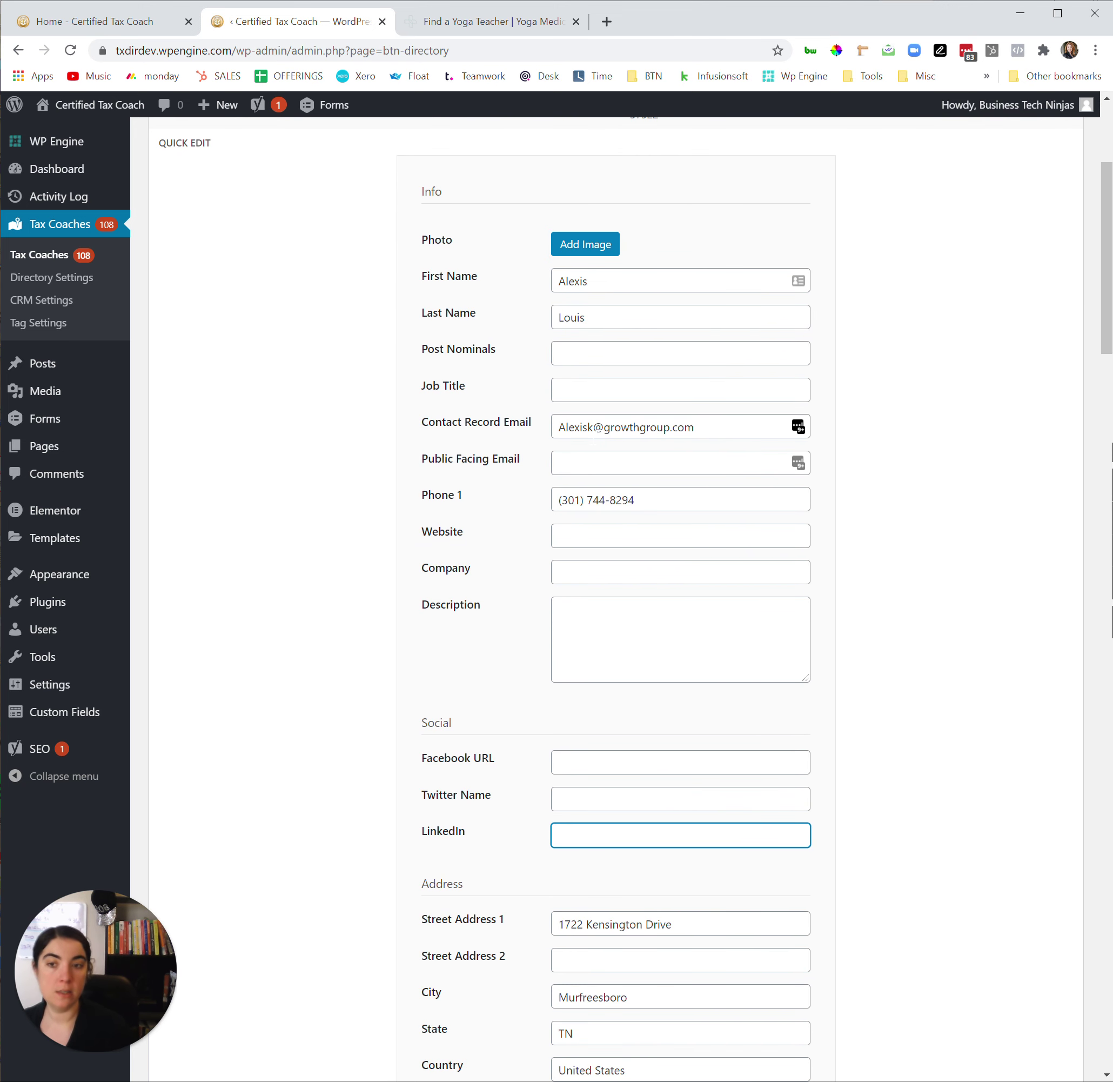
left_click_drag(694, 427, 551, 427)
left_click(560, 463)
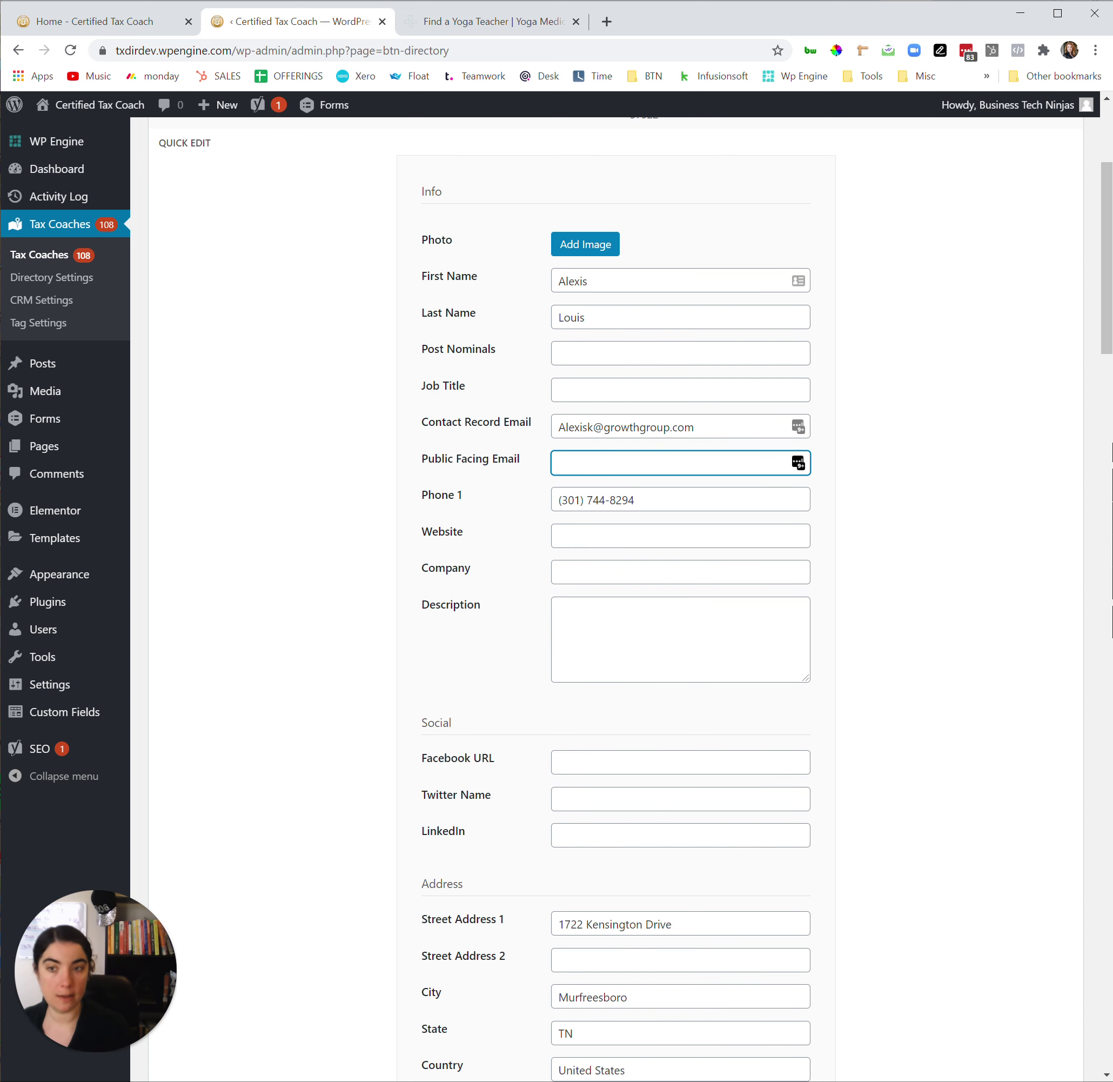
left_click_drag(695, 427, 550, 425)
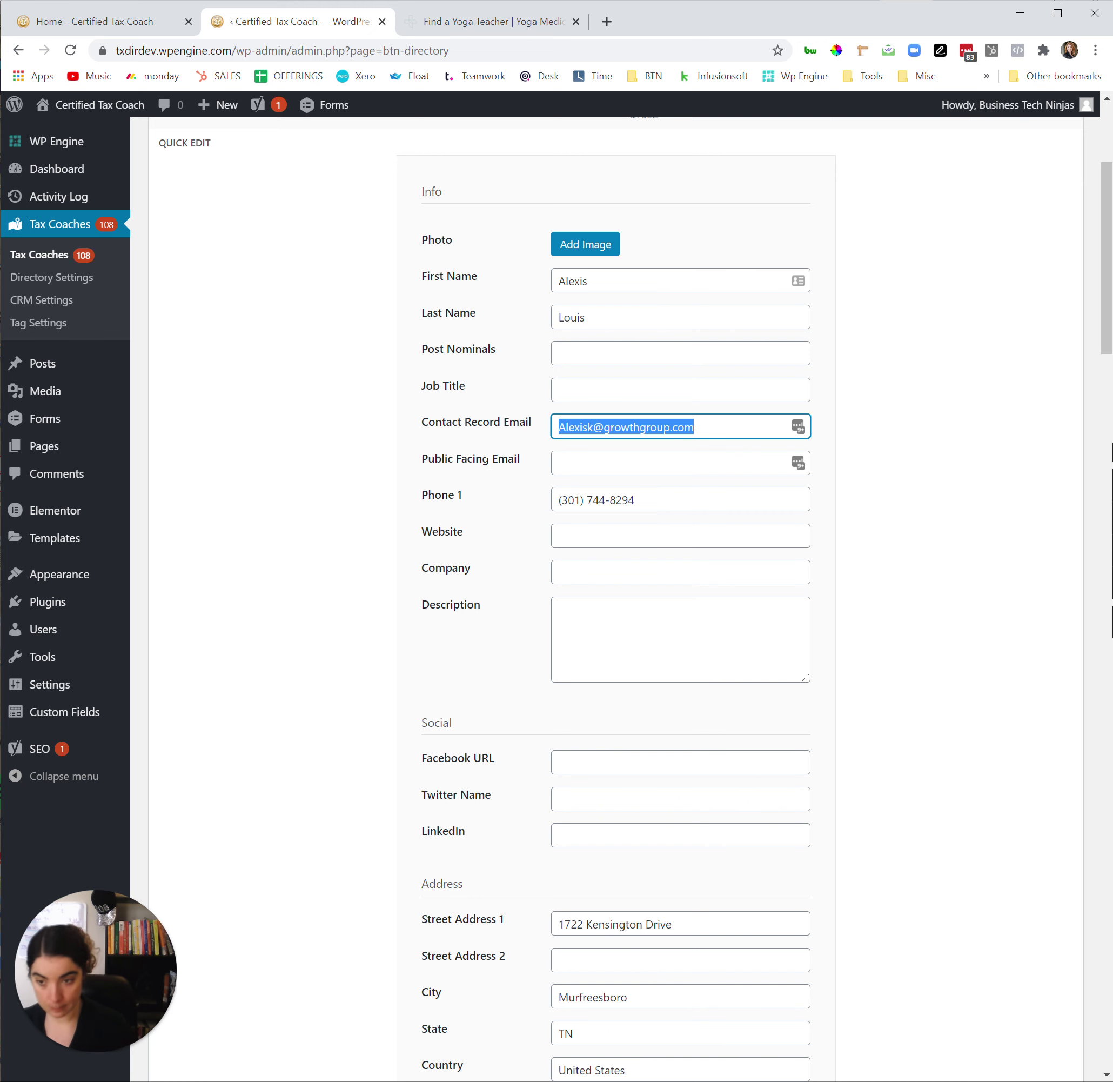
scroll(621, 437, "up", 5)
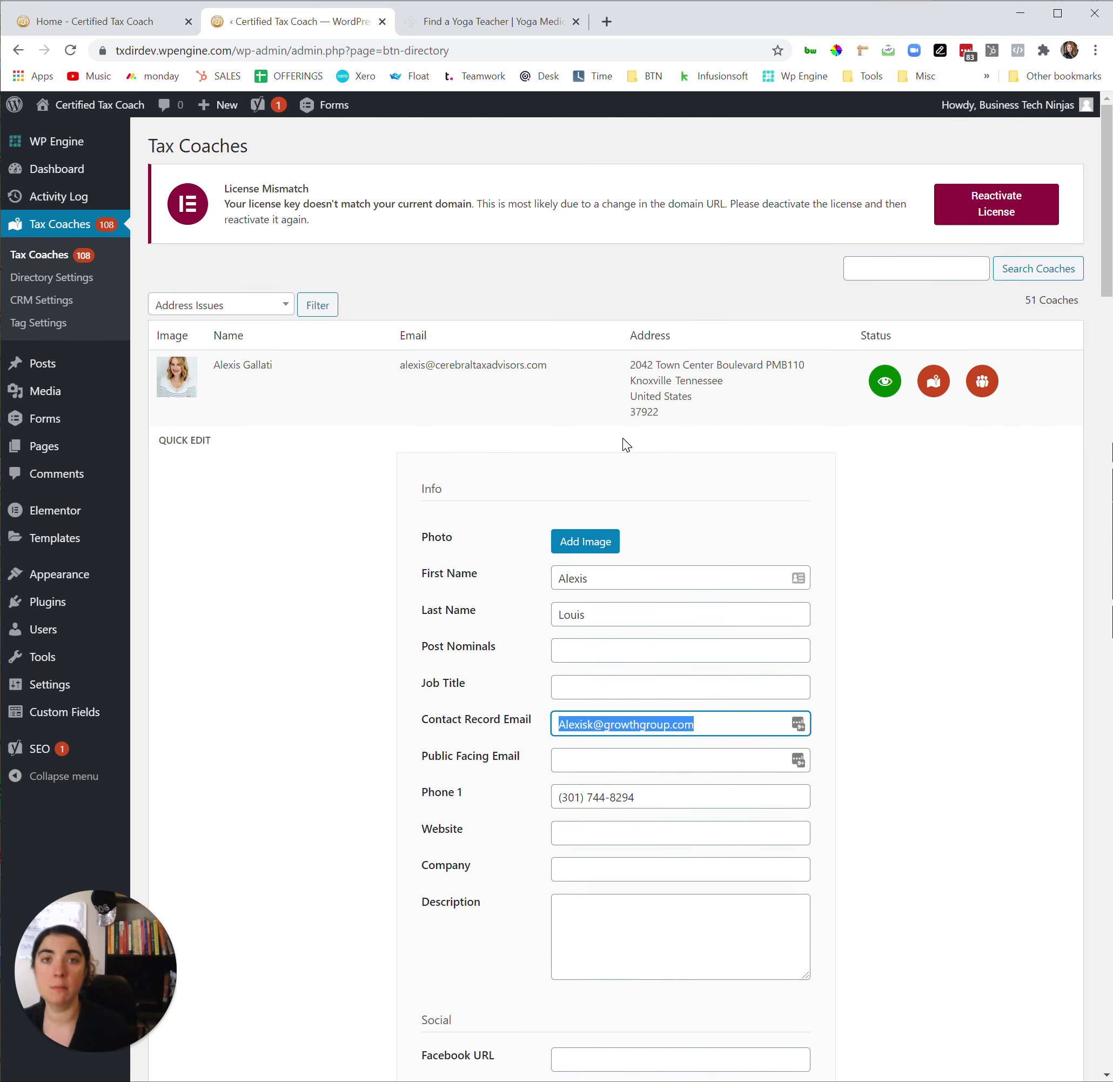